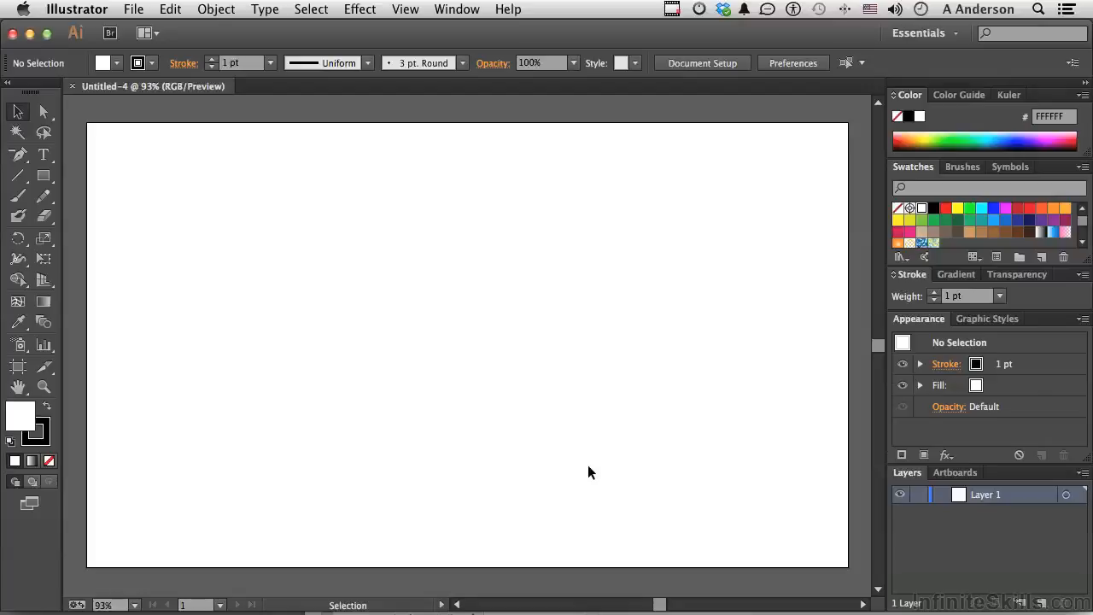
Detach the symbolism tools into a floating tool set and place it above the upper edge of the artboard.
left_click(22, 348)
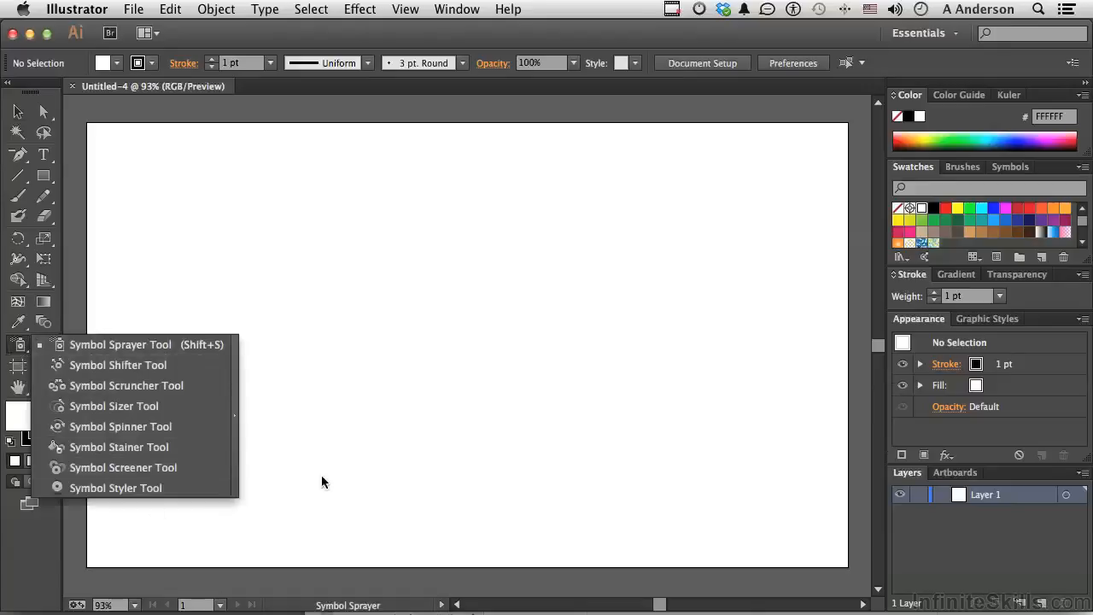
left_click(234, 418)
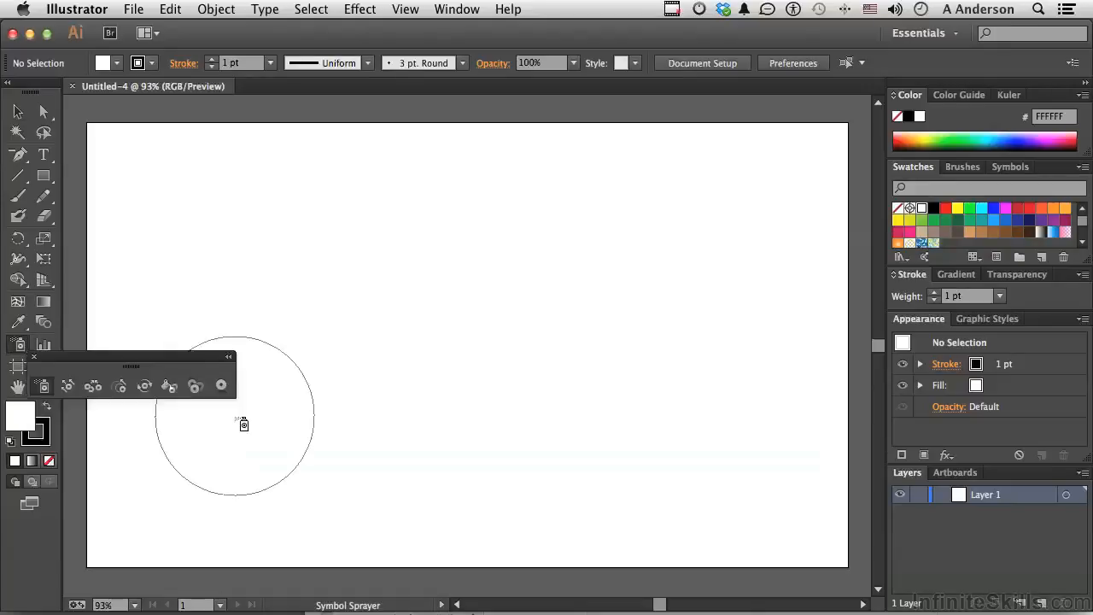
left_click_drag(180, 361, 389, 109)
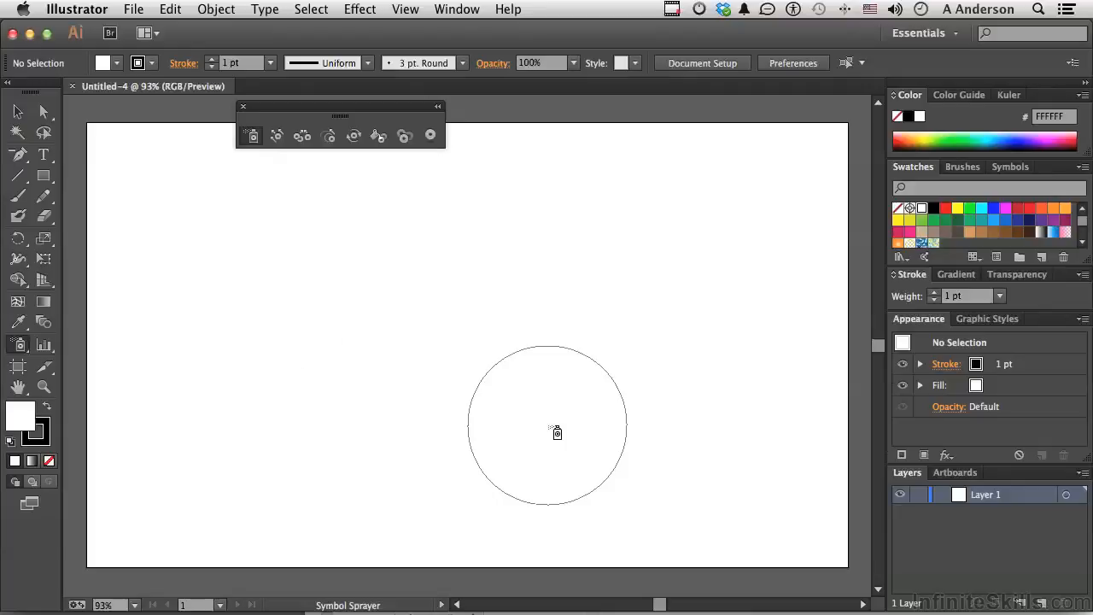
Float the Symbols panel over the artboard and enlarge it to show all its symbols.
left_click(1010, 168)
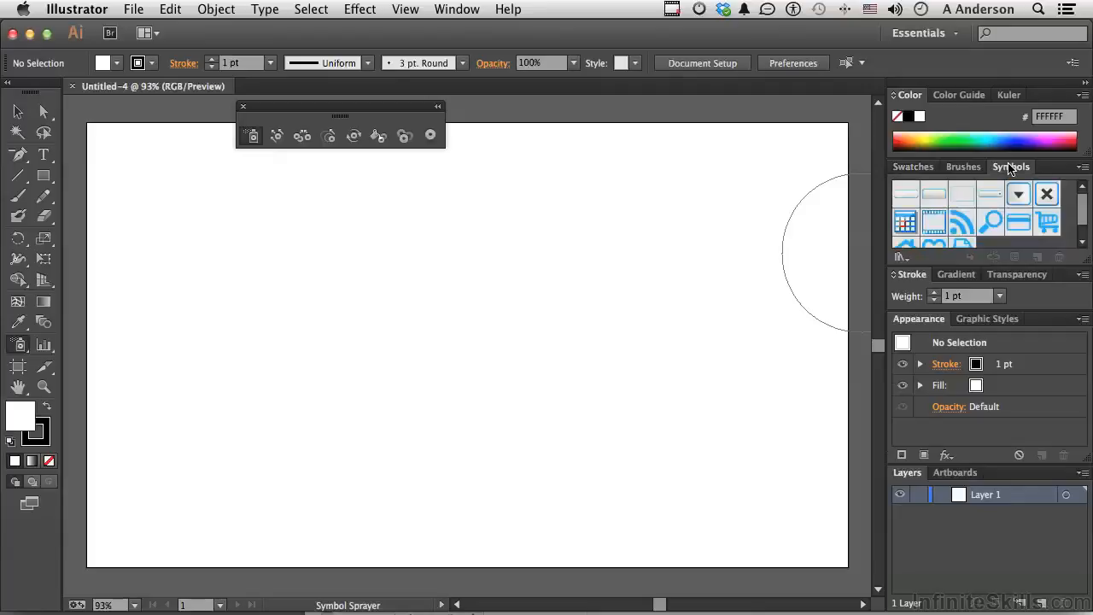
left_click_drag(1010, 167, 686, 106)
left_click_drag(780, 205, 767, 242)
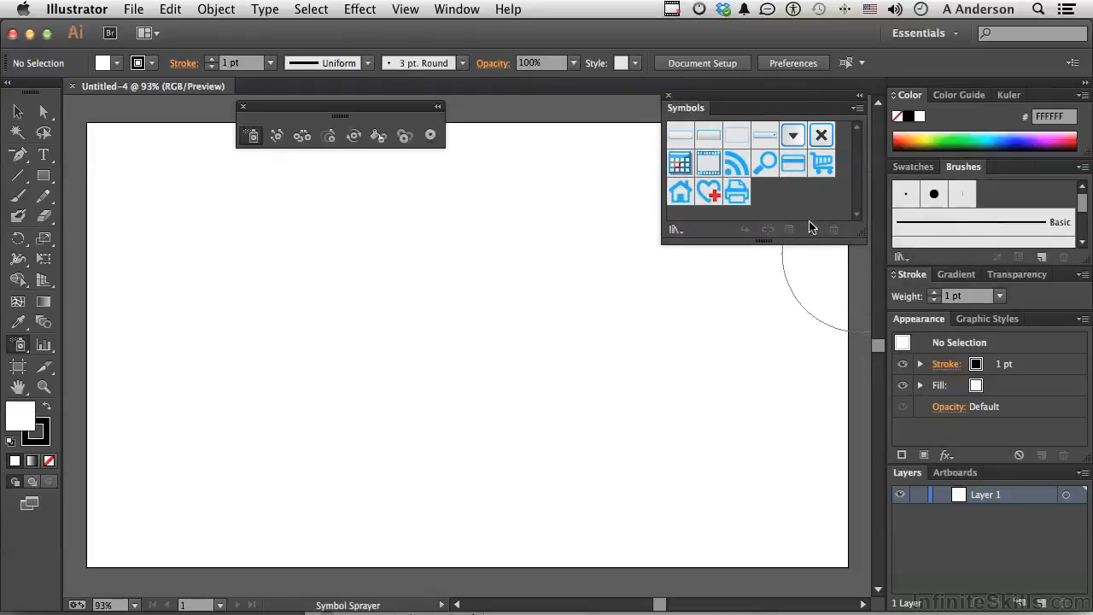
Spray magnifying glass symbols across the artboard and delete the resulting symbol set.
left_click(765, 165)
mouse_move(273, 310)
left_mouse_down()
mouse_move(330, 386)
mouse_move(413, 397)
mouse_move(471, 321)
mouse_move(384, 295)
mouse_move(397, 332)
mouse_move(332, 274)
mouse_move(246, 248)
mouse_move(427, 332)
mouse_move(575, 303)
mouse_move(455, 390)
mouse_move(392, 391)
mouse_move(441, 386)
mouse_move(399, 328)
mouse_move(316, 321)
mouse_move(388, 385)
mouse_move(454, 324)
mouse_move(489, 346)
mouse_move(601, 247)
left_mouse_up()
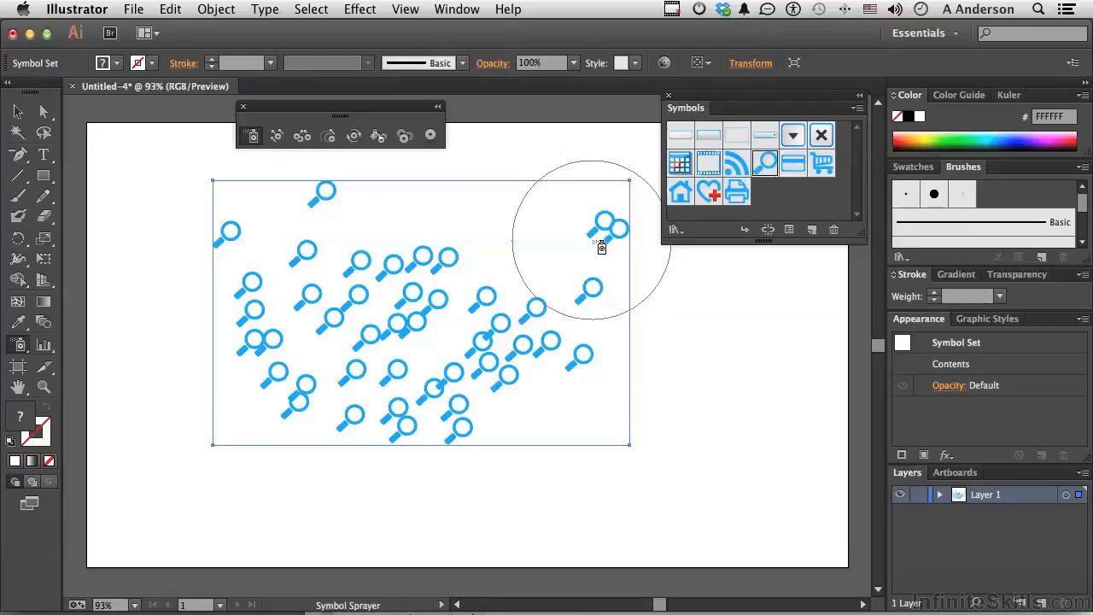
key("Delete")
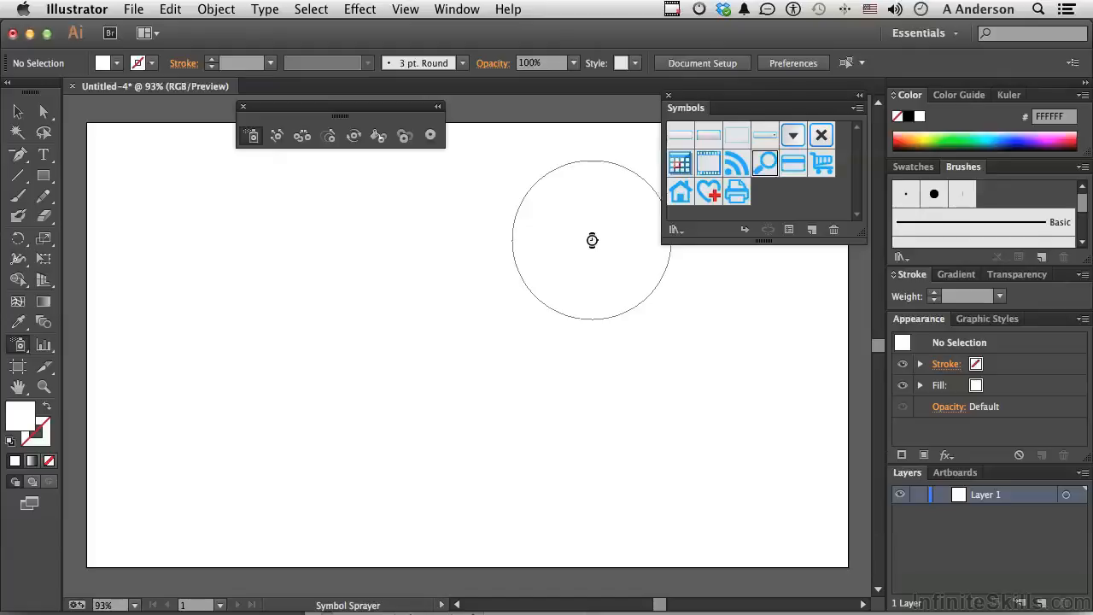
Open the Flowers symbol library, move it below the Symbols panel and enlarge it to show every flower.
left_click(675, 229)
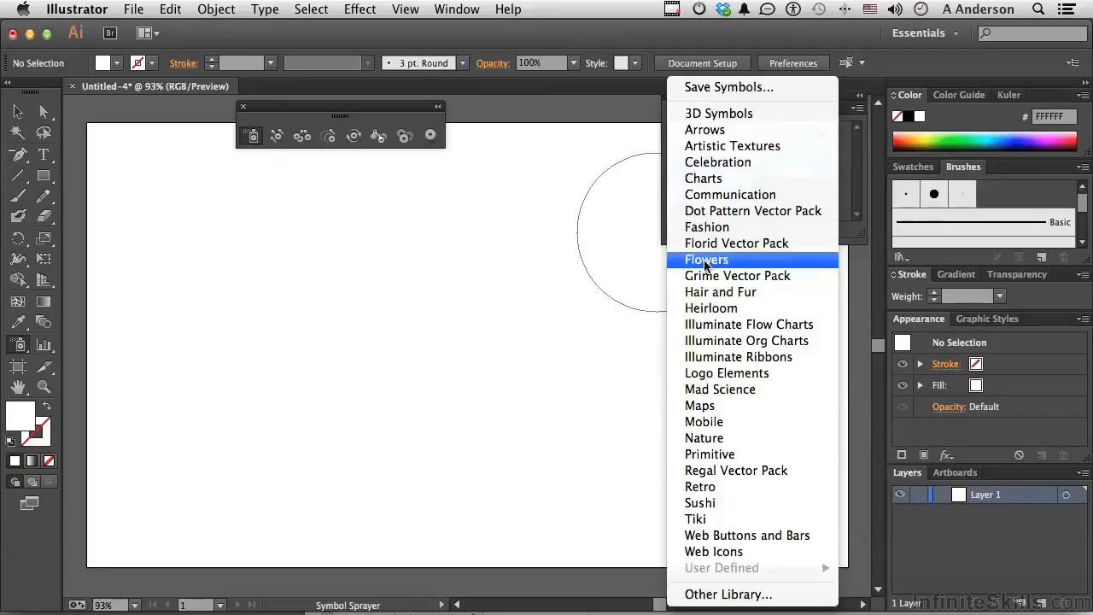
left_click(705, 259)
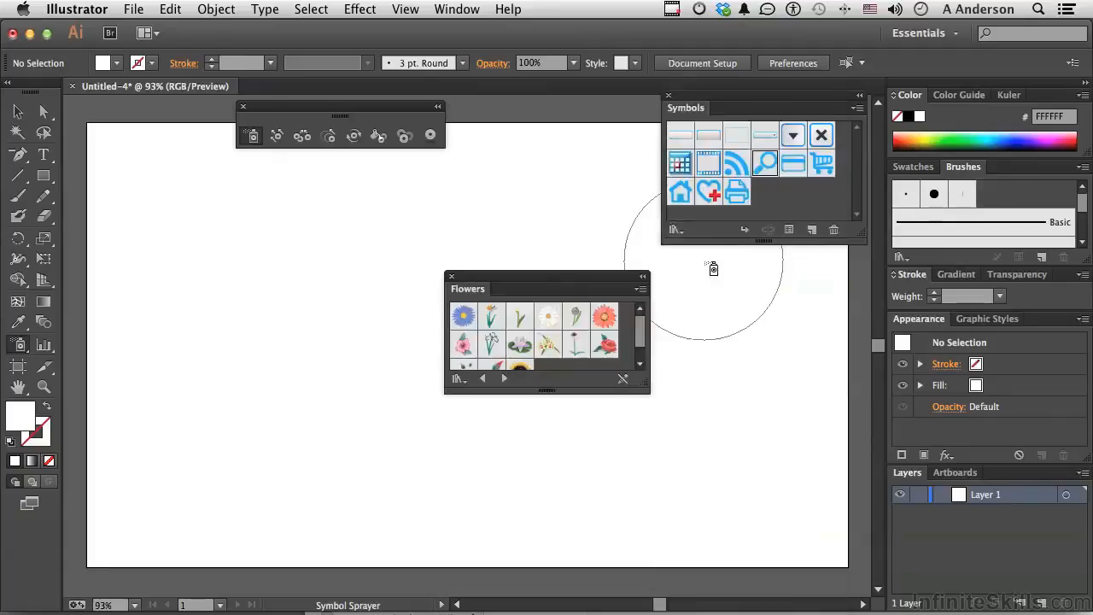
left_click_drag(572, 277, 660, 299)
left_click_drag(636, 412, 634, 441)
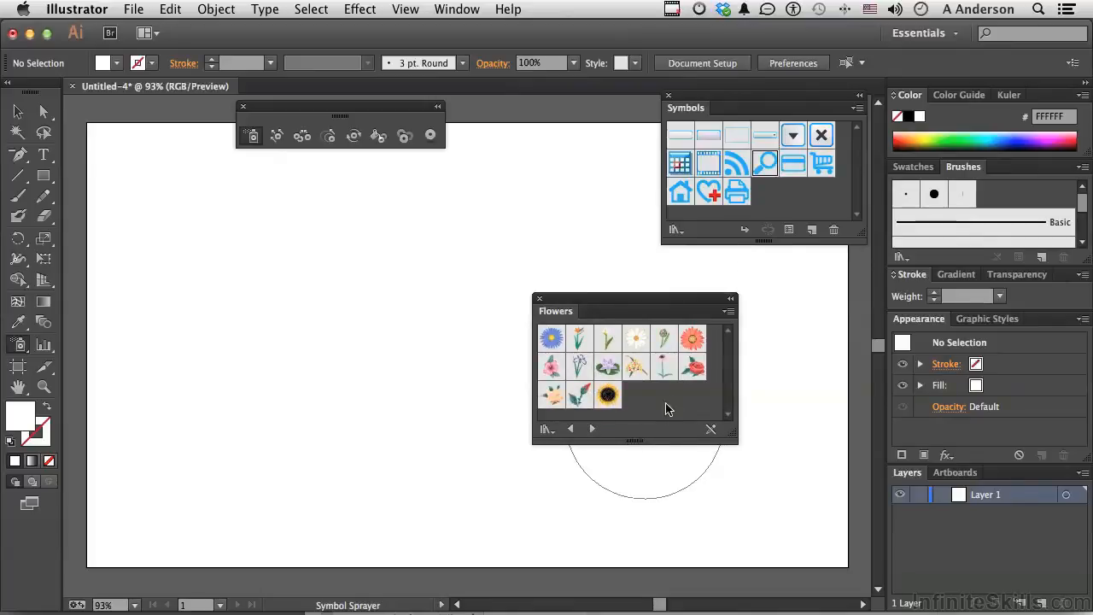
Add the Red Rose, Gerbera and blue daisy-like flower to the document's symbols and close the Flowers library.
left_click(692, 369)
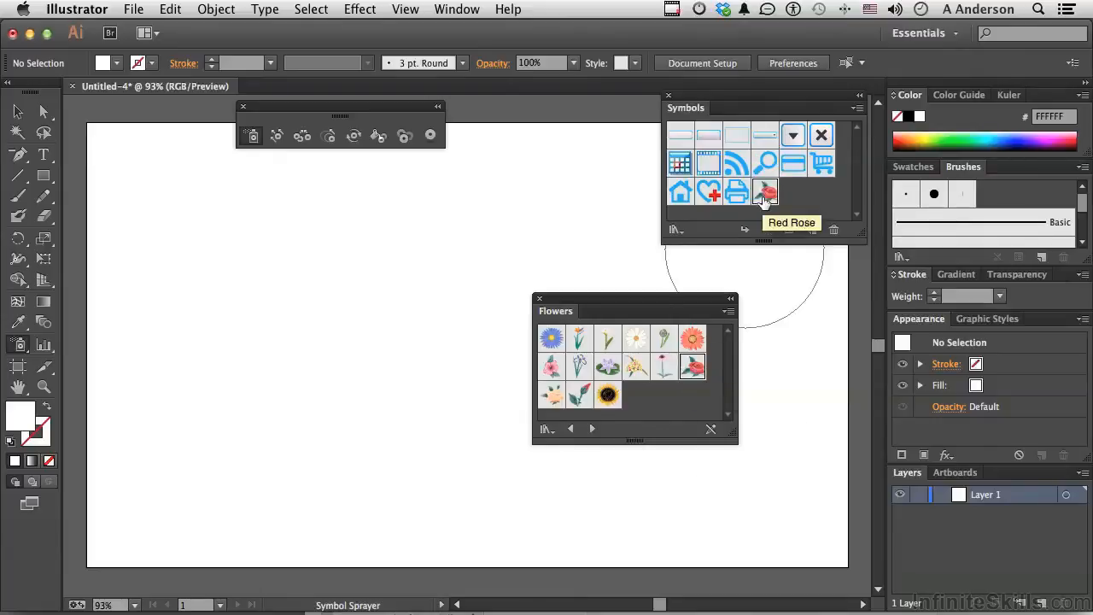
left_click(696, 341)
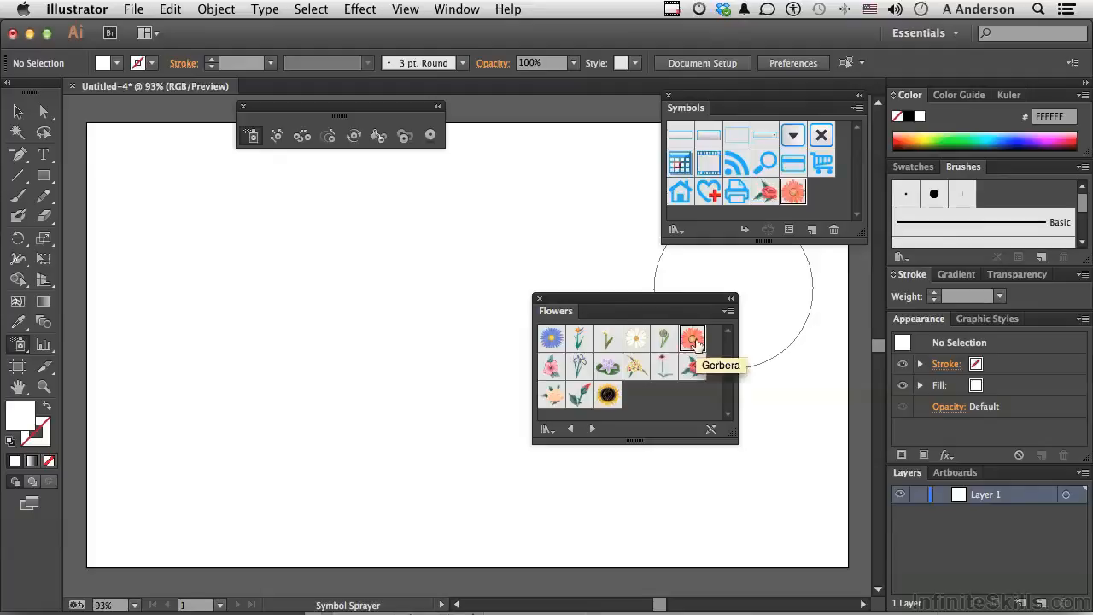
left_click(553, 341)
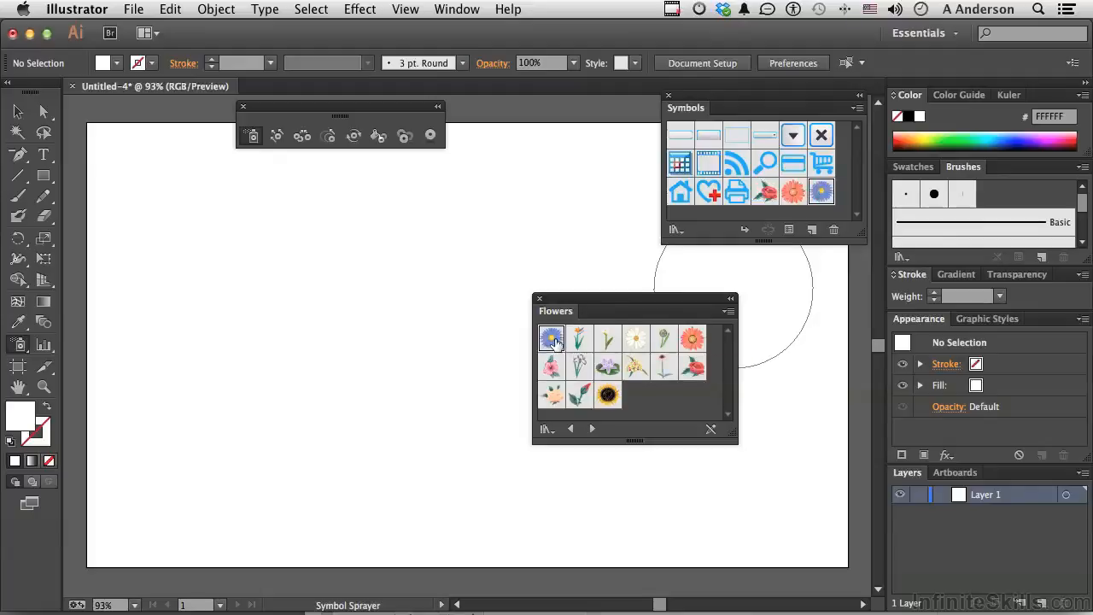
left_click(539, 299)
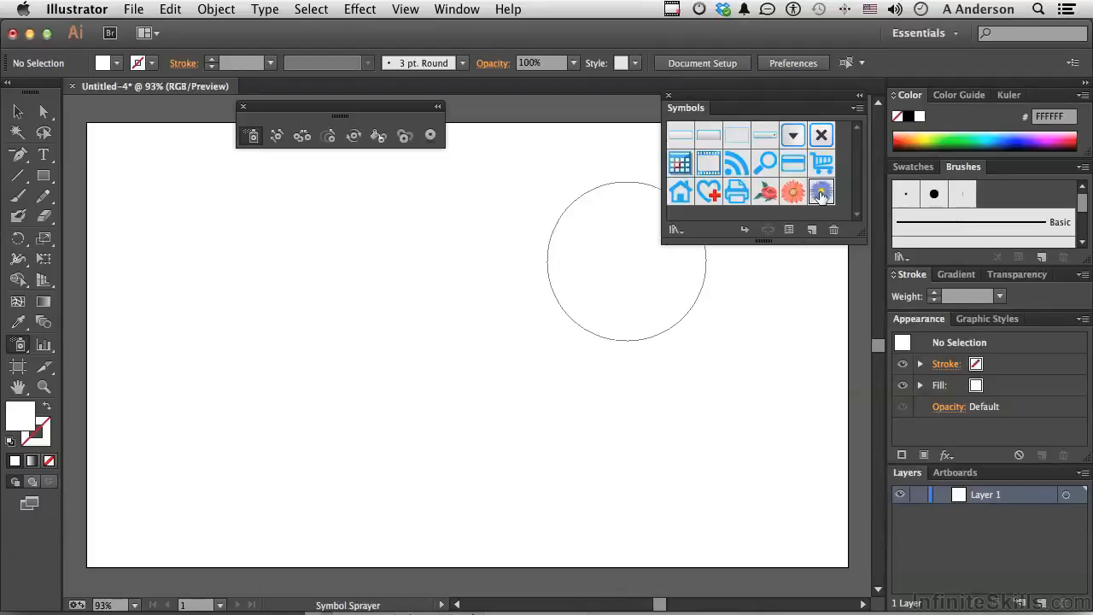
Spray blue flowers and Gerbera symbols into one mixed set, including a dense Gerbera cluster, and delete the set.
mouse_move(367, 359)
left_mouse_down()
mouse_move(549, 348)
mouse_move(455, 336)
mouse_move(377, 280)
mouse_move(176, 341)
mouse_move(313, 443)
mouse_move(414, 447)
mouse_move(433, 283)
mouse_move(449, 257)
mouse_move(287, 282)
mouse_move(266, 373)
mouse_move(487, 352)
mouse_move(555, 395)
mouse_move(614, 350)
mouse_move(630, 308)
mouse_move(549, 229)
left_mouse_up()
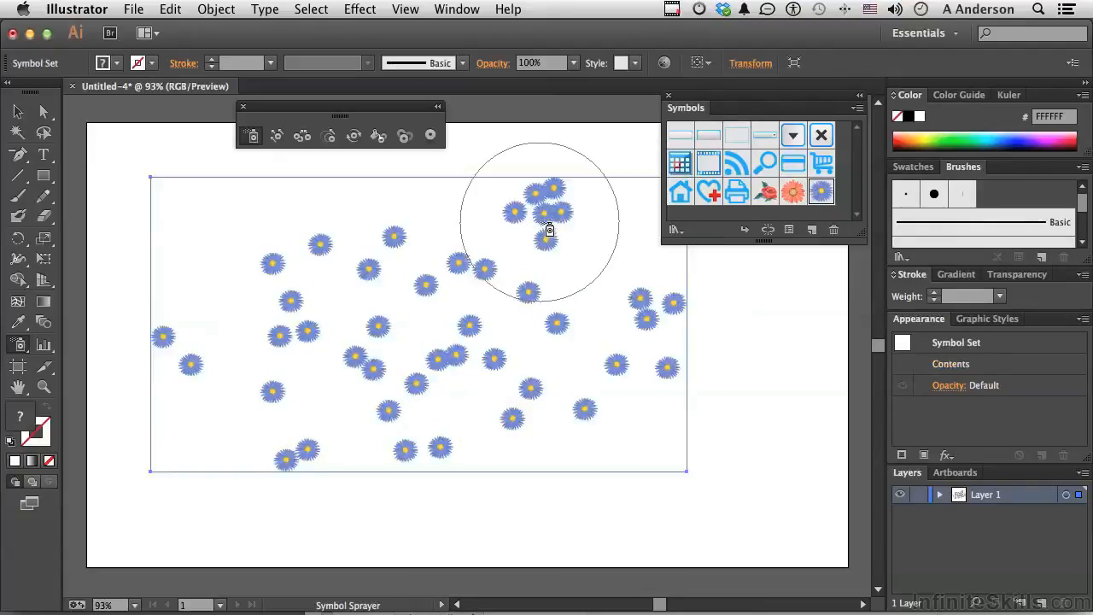
left_click(792, 192)
mouse_move(604, 359)
left_mouse_down()
mouse_move(592, 255)
mouse_move(514, 277)
mouse_move(407, 270)
mouse_move(488, 320)
mouse_move(585, 433)
mouse_move(558, 450)
mouse_move(345, 464)
mouse_move(310, 391)
mouse_move(236, 368)
mouse_move(286, 292)
mouse_move(346, 381)
mouse_move(327, 373)
mouse_move(450, 337)
mouse_move(414, 331)
left_mouse_up()
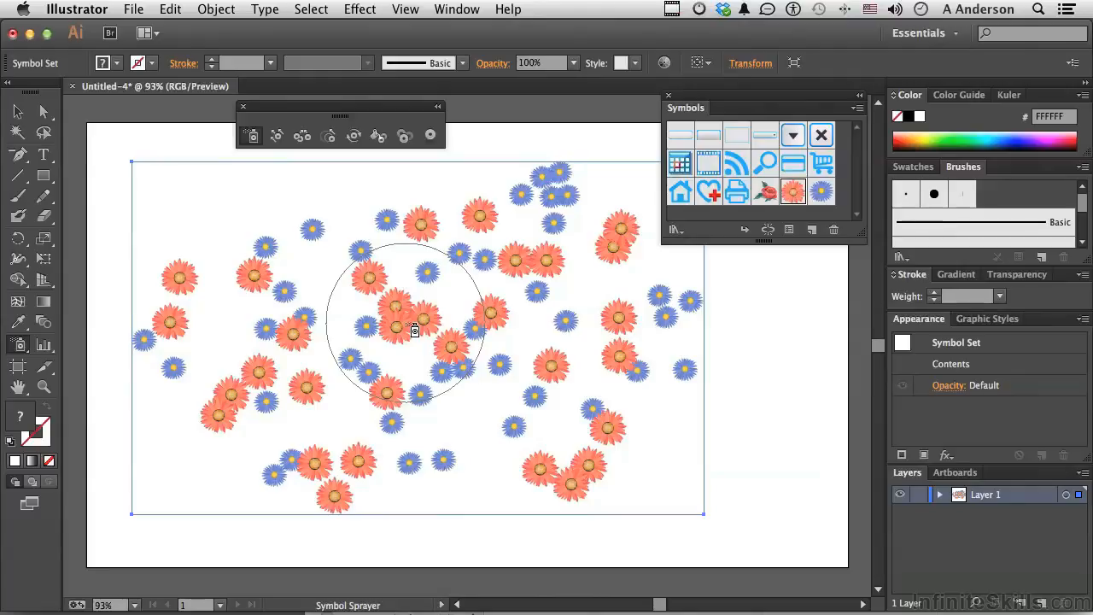
left_click_drag(541, 346, 545, 346)
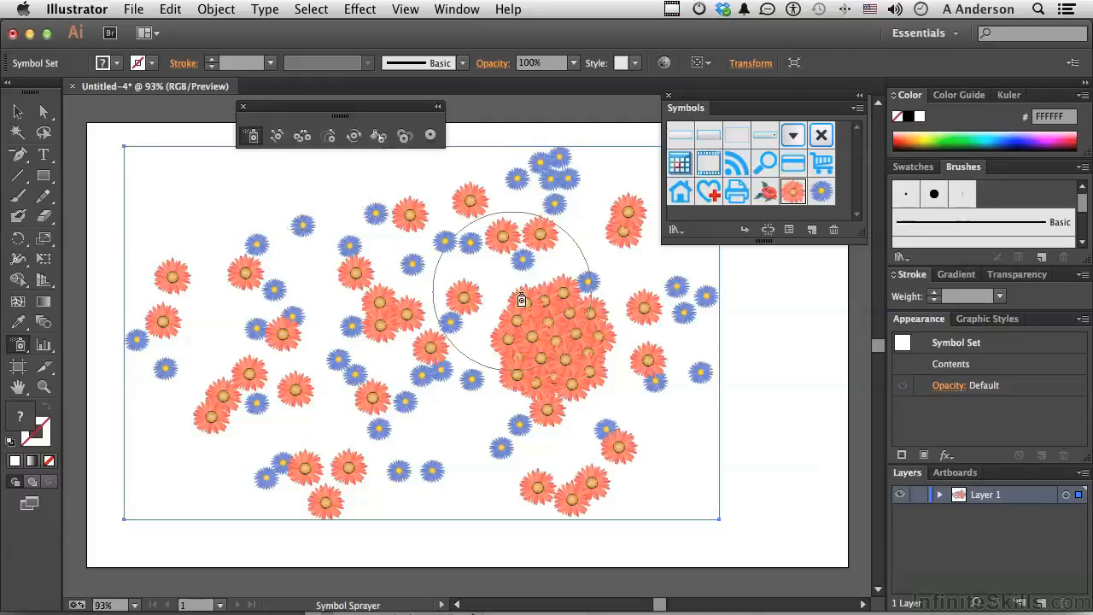
key("Delete")
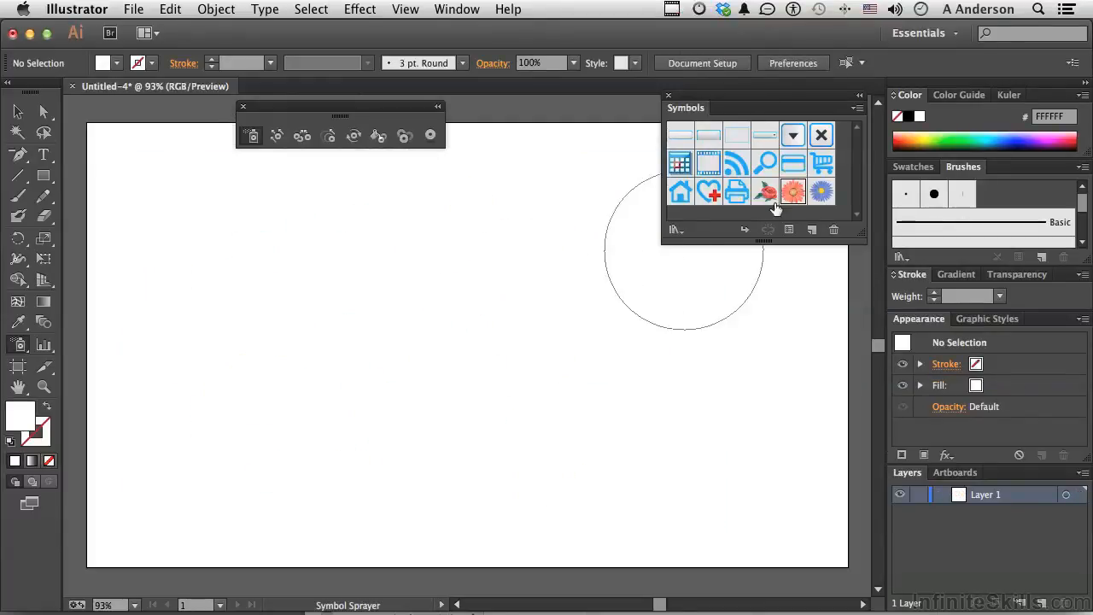
Spray a new set of blue flower symbols across the artboard and move several clusters with the Symbol Shifter.
left_click(821, 195)
mouse_move(214, 350)
left_mouse_down()
mouse_move(249, 341)
mouse_move(242, 272)
mouse_move(211, 240)
mouse_move(309, 268)
mouse_move(215, 306)
mouse_move(335, 395)
mouse_move(350, 356)
mouse_move(502, 252)
mouse_move(611, 290)
mouse_move(497, 252)
mouse_move(530, 241)
mouse_move(562, 331)
mouse_move(546, 285)
mouse_move(334, 423)
mouse_move(411, 451)
mouse_move(465, 333)
mouse_move(384, 273)
mouse_move(382, 326)
mouse_move(529, 340)
mouse_move(509, 401)
mouse_move(686, 405)
mouse_move(686, 354)
mouse_move(738, 351)
mouse_move(717, 390)
mouse_move(530, 430)
left_mouse_up()
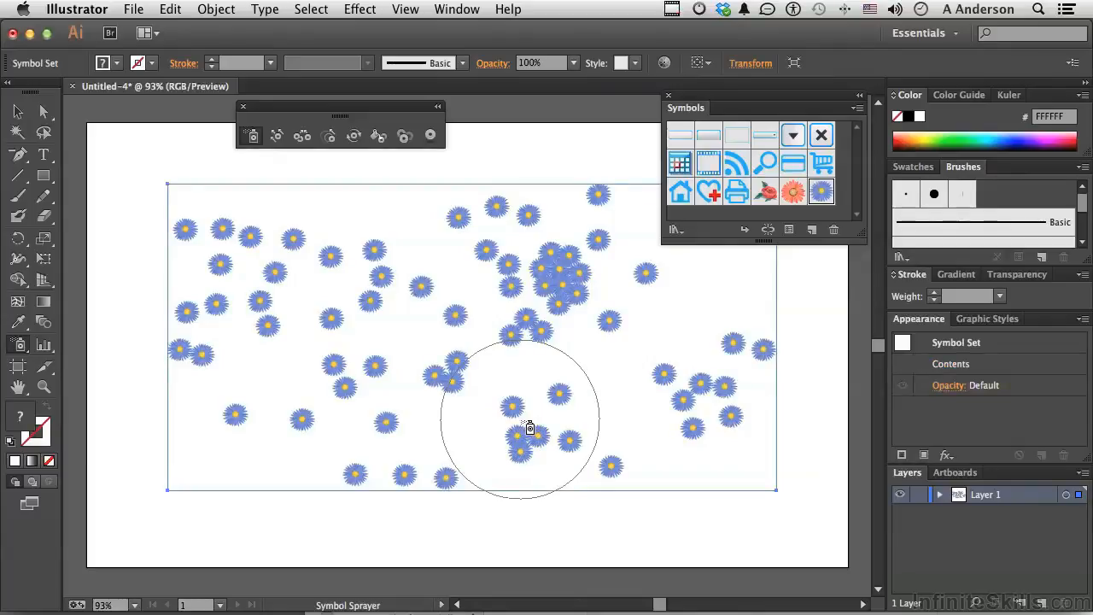
left_click(276, 140)
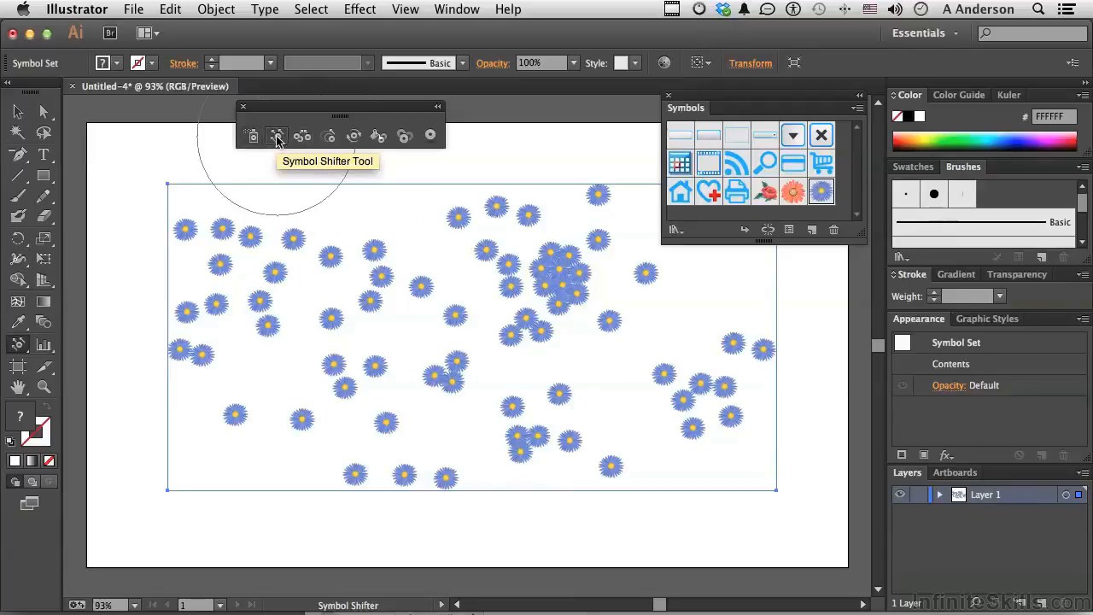
mouse_move(563, 305)
left_mouse_down()
mouse_move(541, 278)
mouse_move(516, 342)
left_mouse_up()
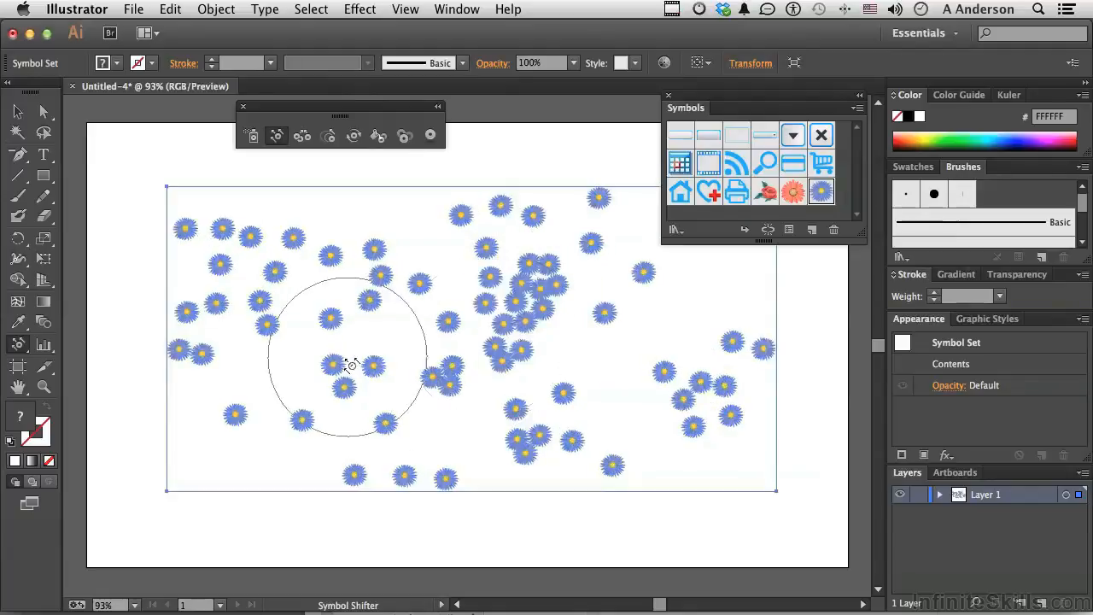
mouse_move(310, 324)
left_mouse_down()
mouse_move(339, 337)
mouse_move(368, 383)
left_mouse_up()
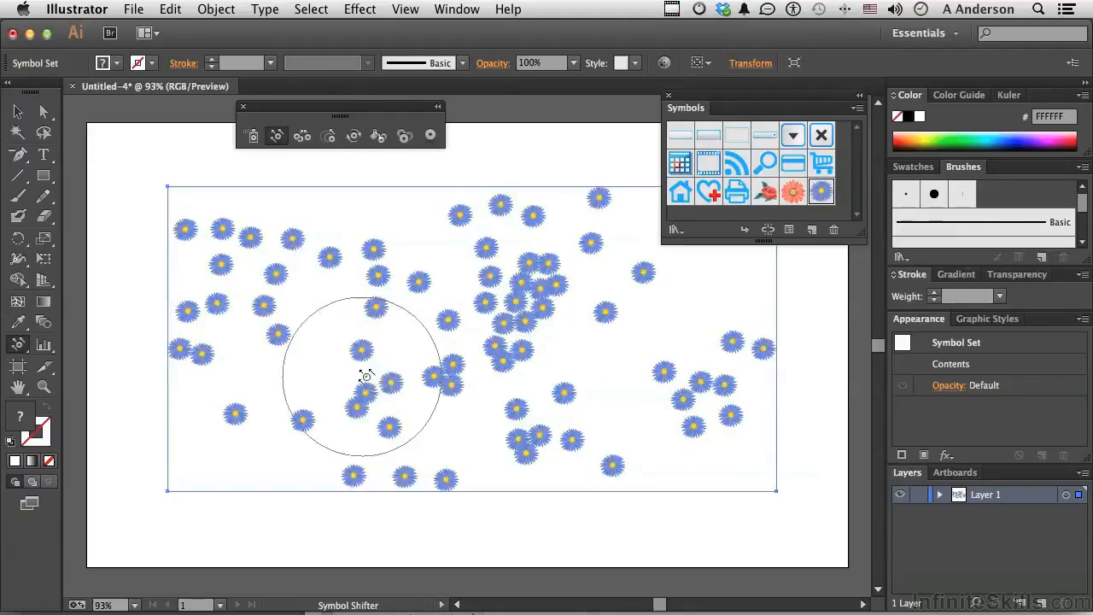
mouse_move(250, 292)
left_mouse_down()
mouse_move(305, 271)
mouse_move(326, 314)
left_mouse_up()
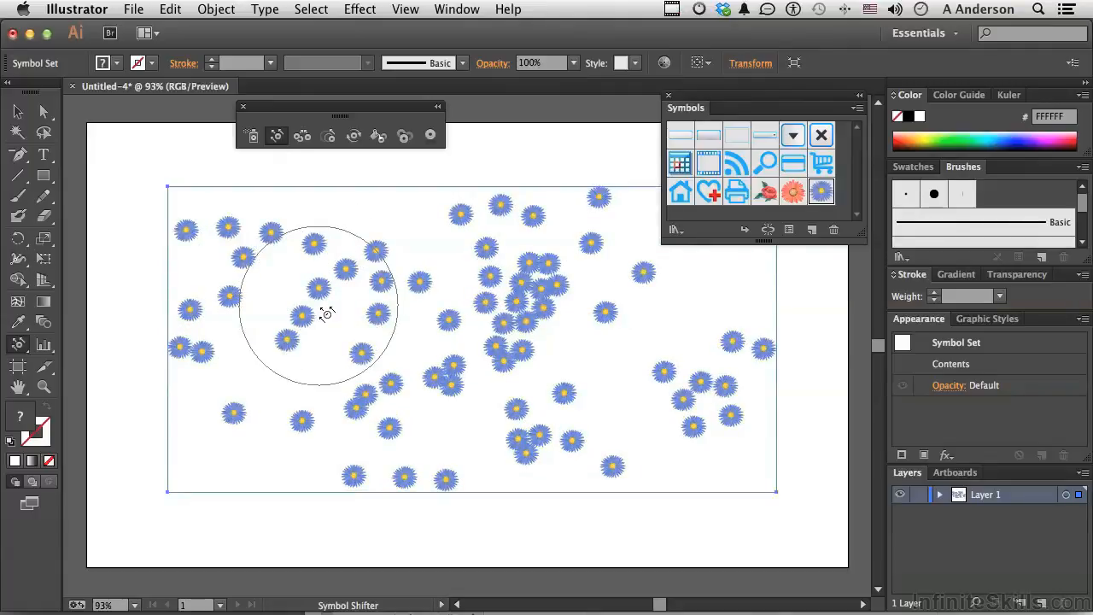
Reduce the Symbol Shifter brush to a small diameter and nudge a few flowers near the middle of the set.
key("bracketleft")
key("bracketleft")
key("bracketleft")
key("bracketleft")
key("bracketleft")
key("bracketleft")
key("bracketright")
key("bracketright")
key("bracketright")
key("bracketright")
key("bracketright")
key("bracketleft")
key("bracketleft")
key("bracketleft")
key("bracketleft")
key("bracketright")
key("bracketright")
key("bracketright")
key("bracketleft")
key("bracketleft")
key("bracketleft")
key("bracketleft")
left_click_drag(304, 321, 458, 361)
left_click_drag(447, 341, 423, 339)
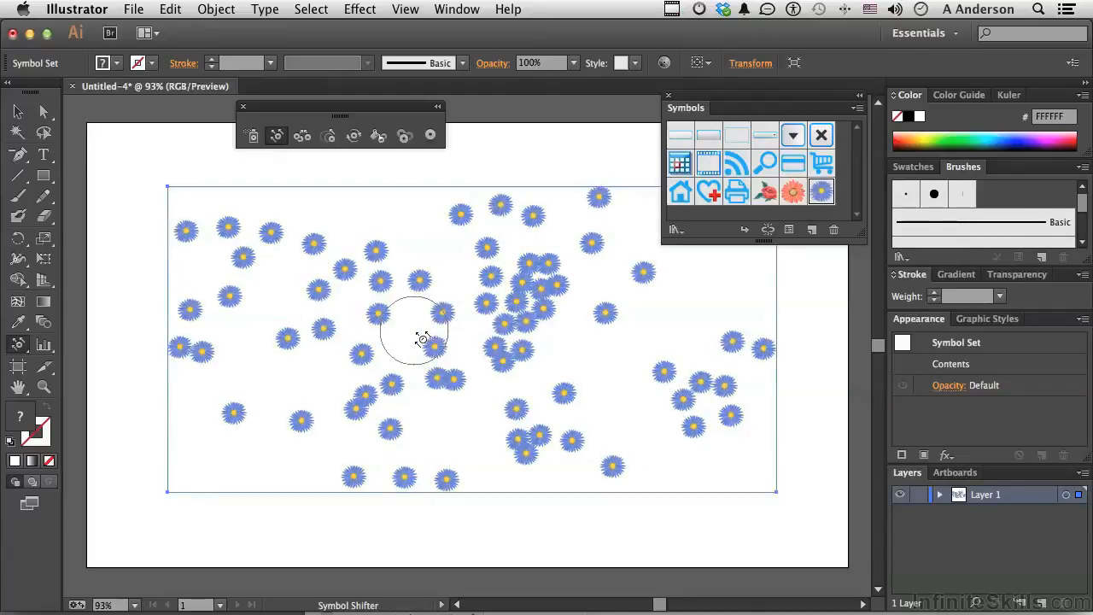
Use the Symbol Scruncher with an enlarged brush to pull the flowers together and push the dense cluster apart.
left_click(303, 138)
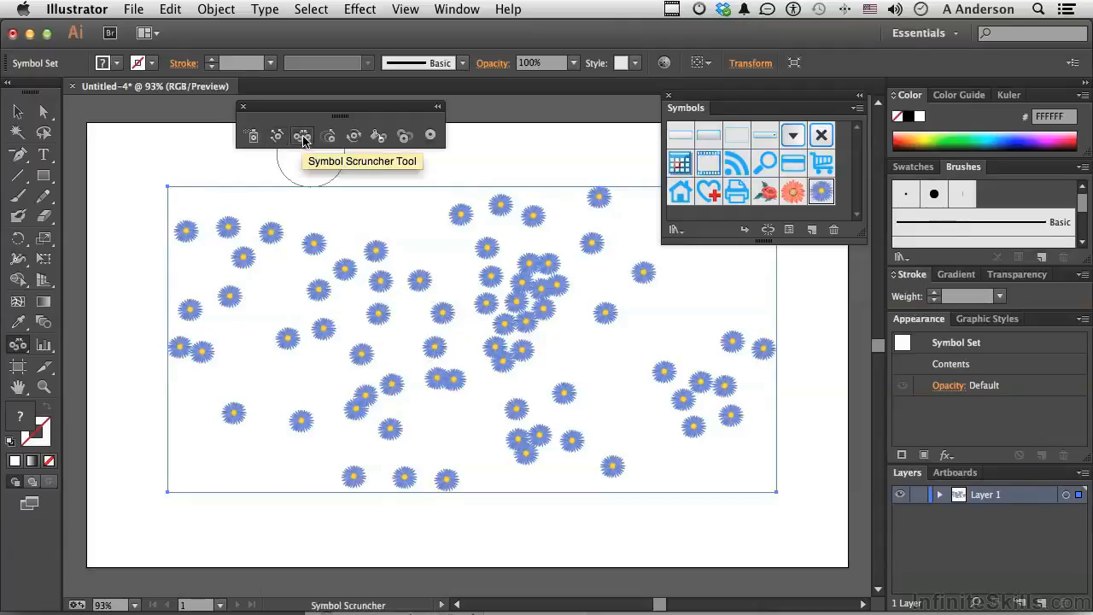
key("bracketright")
key("bracketright")
key("bracketright")
key("bracketright")
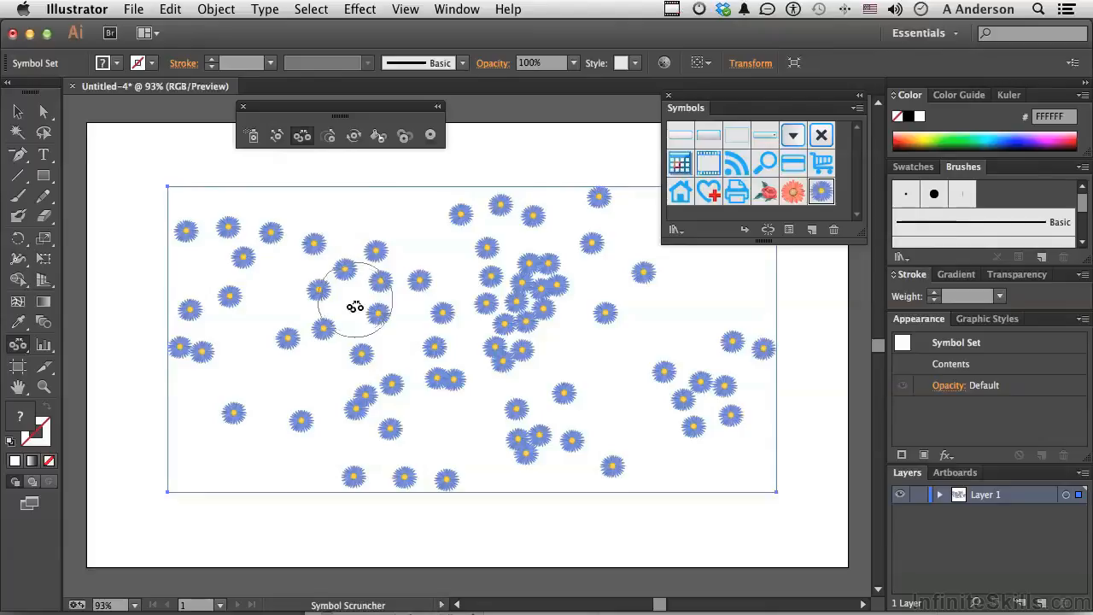
key("bracketright")
key("bracketright")
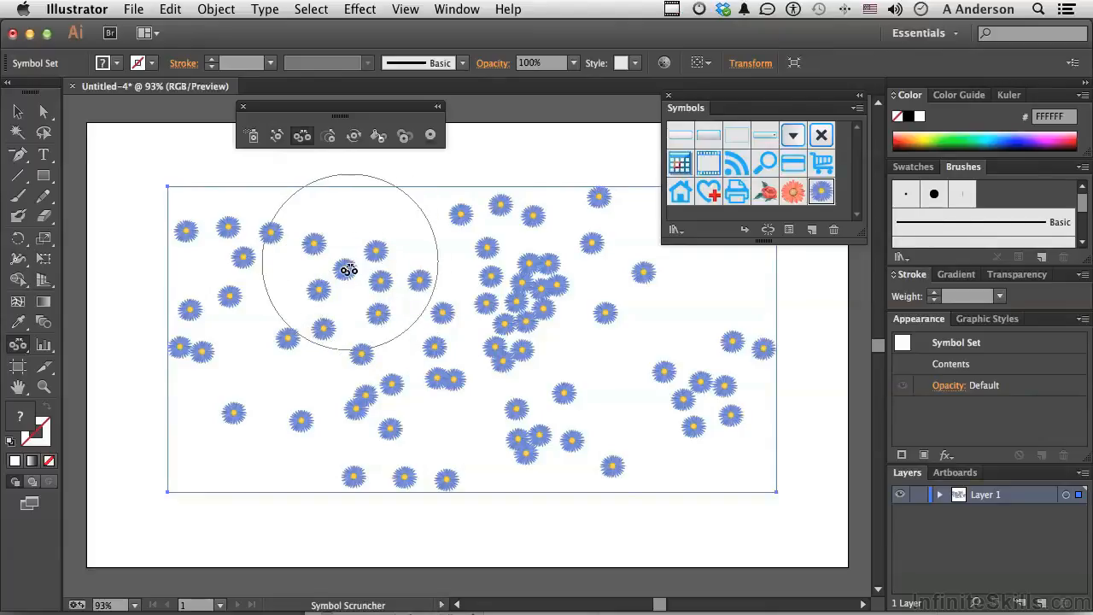
left_click_drag(344, 269, 344, 269)
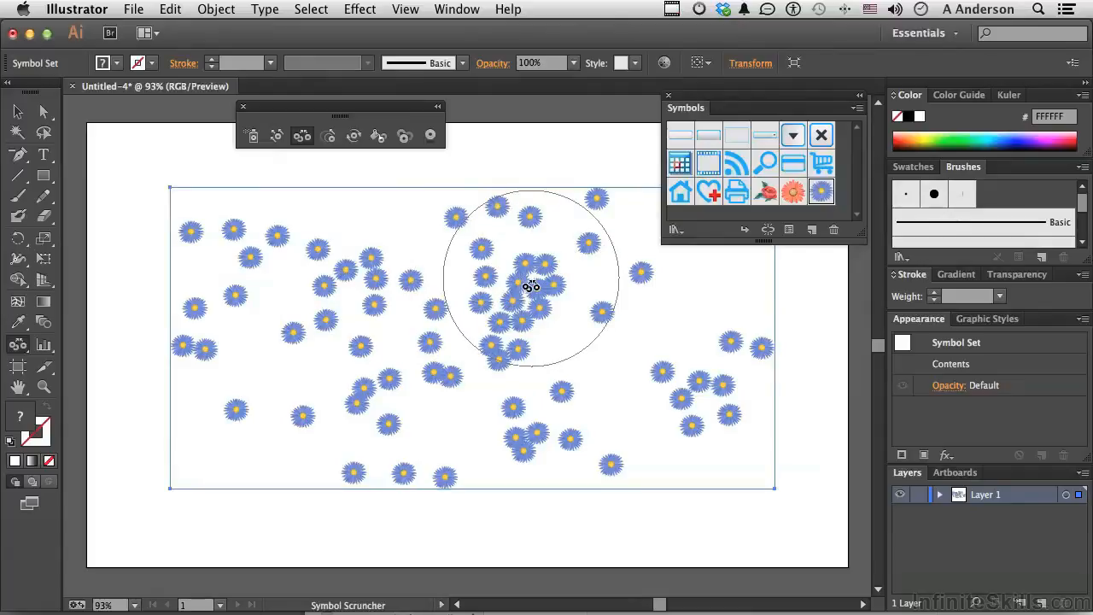
left_click(530, 286, "alt")
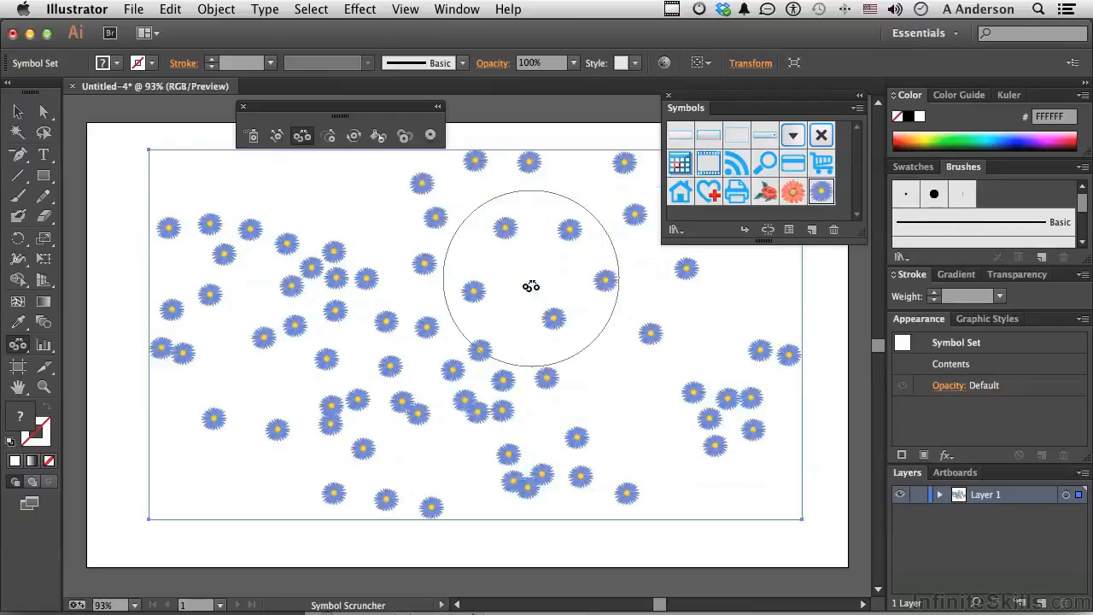
left_click(530, 286)
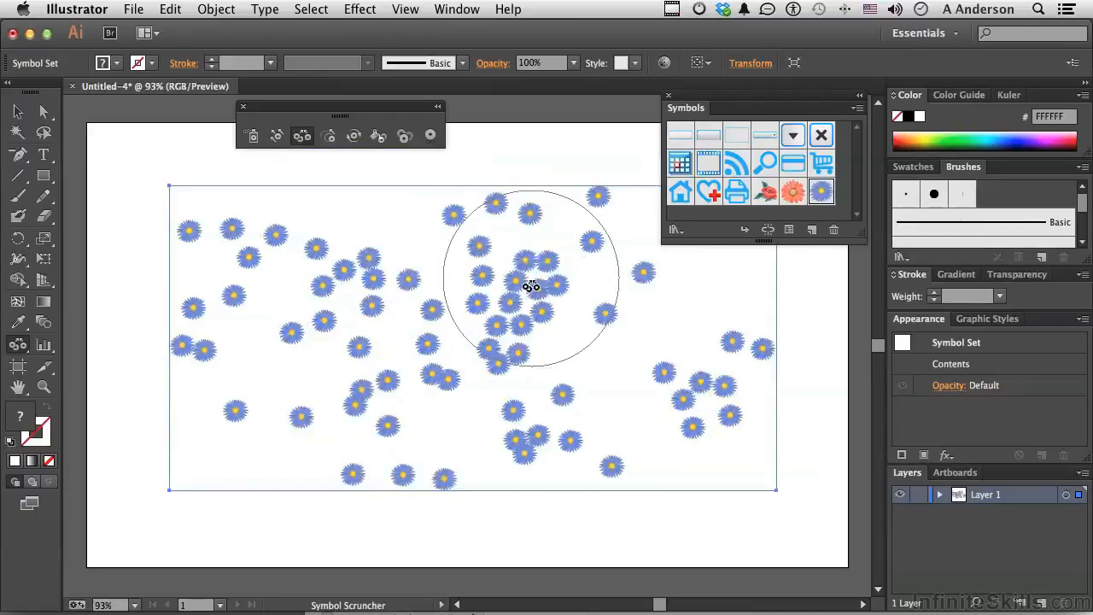
left_click(531, 286, "alt")
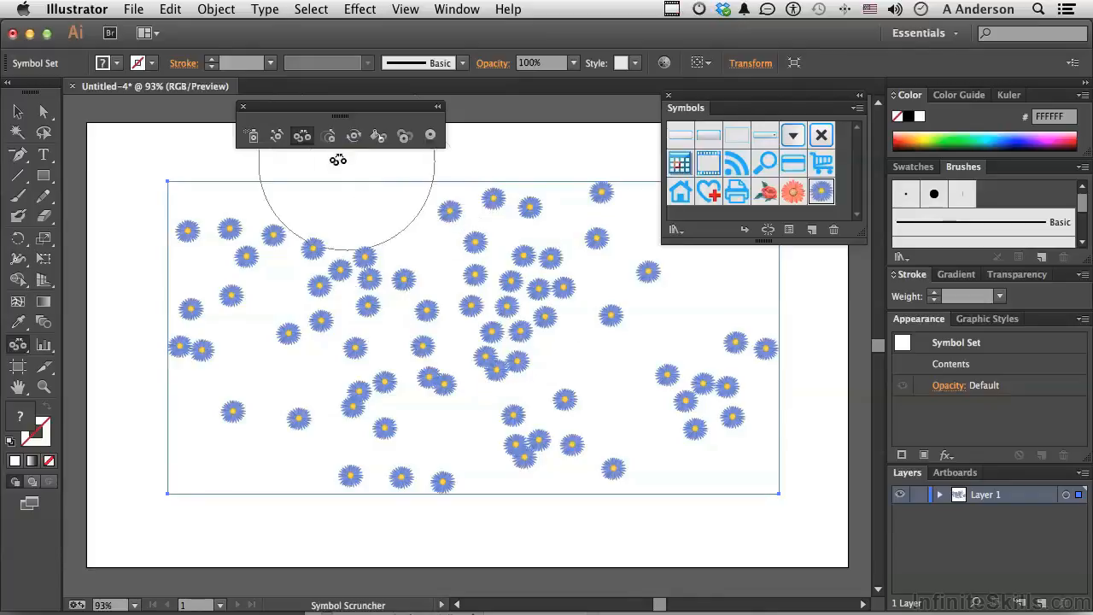
Enlarge three individual blue flowers in different parts of the set using the Symbol Sizer with a reduced brush.
left_click(328, 135)
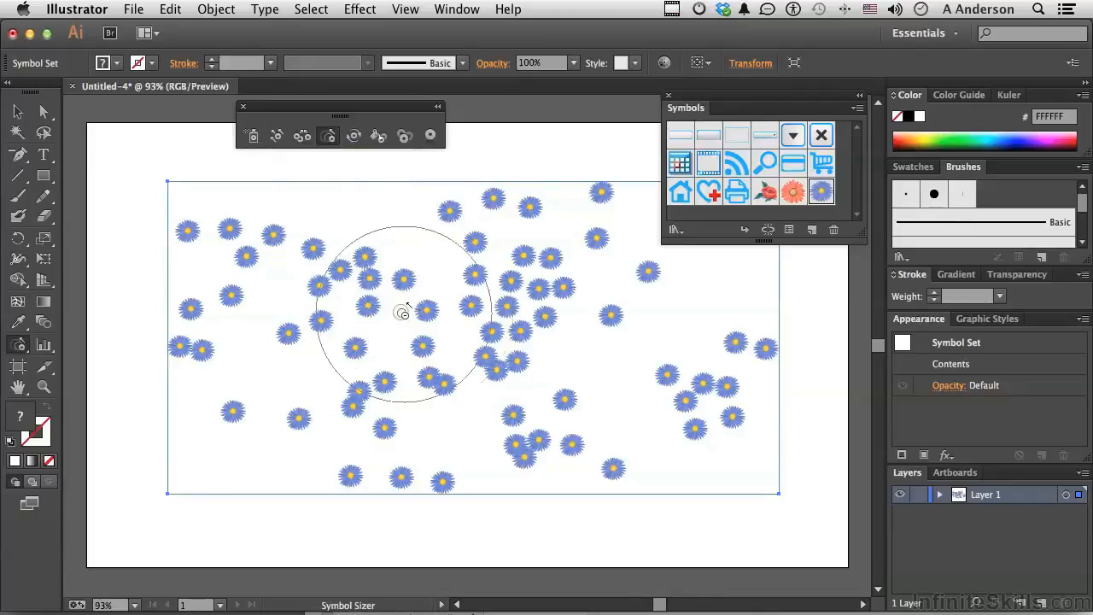
key("bracketleft")
key("bracketleft")
key("bracketleft")
key("bracketleft")
key("bracketleft")
key("bracketleft")
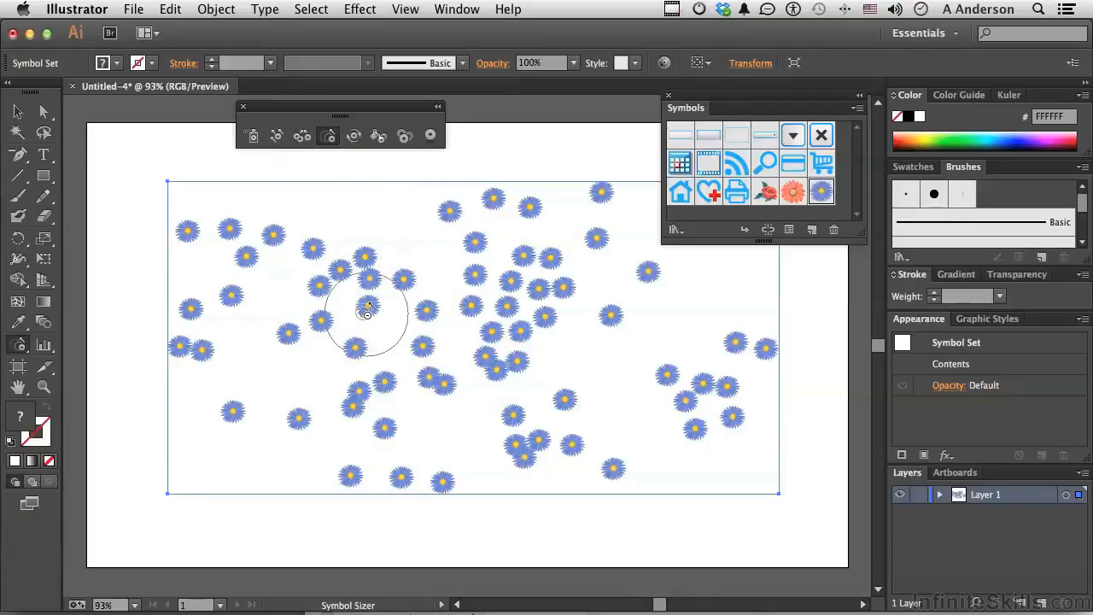
left_click_drag(405, 278, 405, 278)
left_click_drag(664, 373, 665, 373)
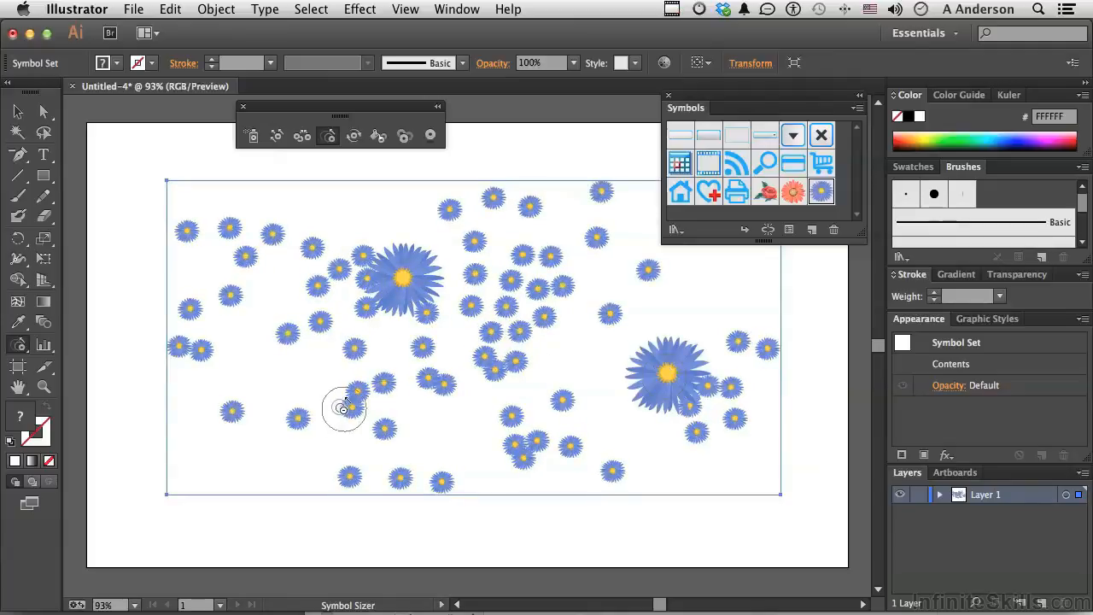
left_click_drag(351, 413, 351, 412)
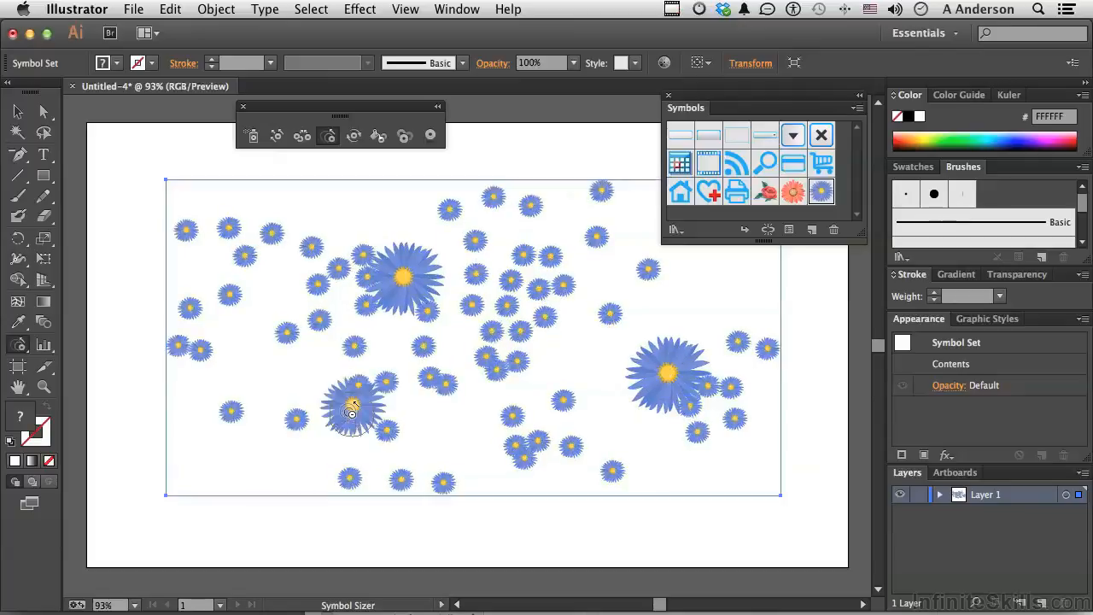
Shrink one small flower near the set's left side with the Symbol Sizer, and enlarge the cluster right of centre using a bigger brush.
left_click(287, 334, "alt")
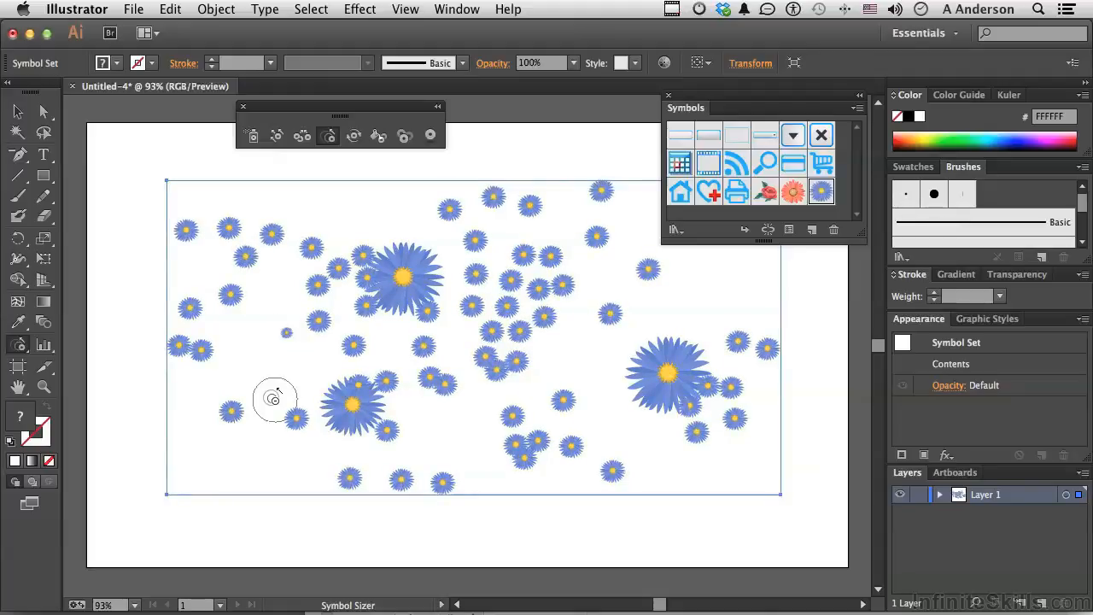
key("bracketright")
key("bracketright")
key("bracketright")
key("bracketright")
key("bracketright")
key("bracketright")
key("bracketright")
key("bracketright")
key("bracketright")
key("bracketright")
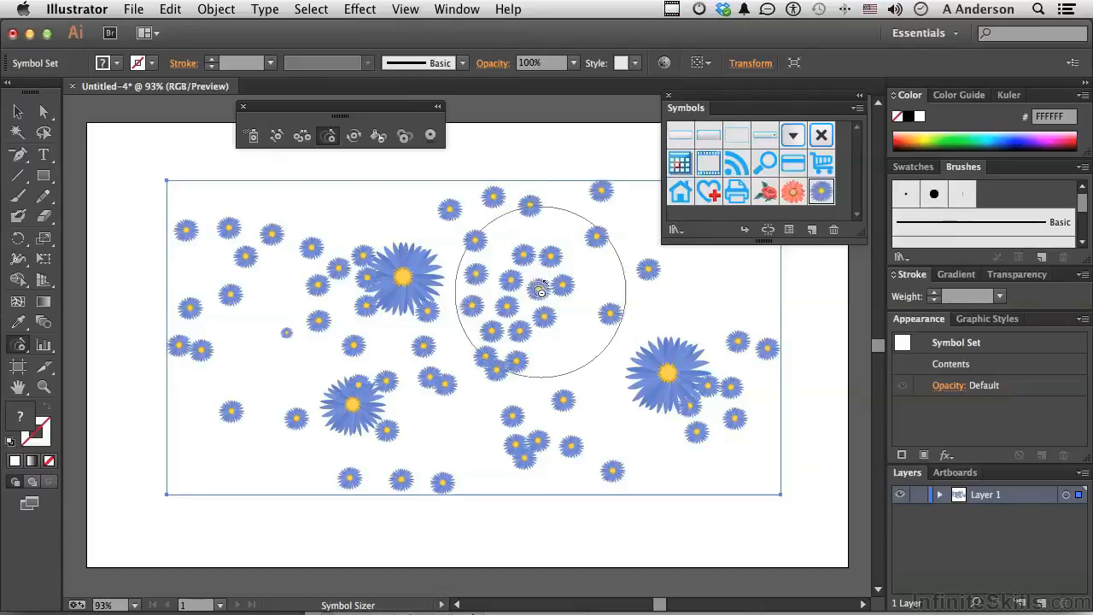
left_click_drag(538, 287, 538, 289)
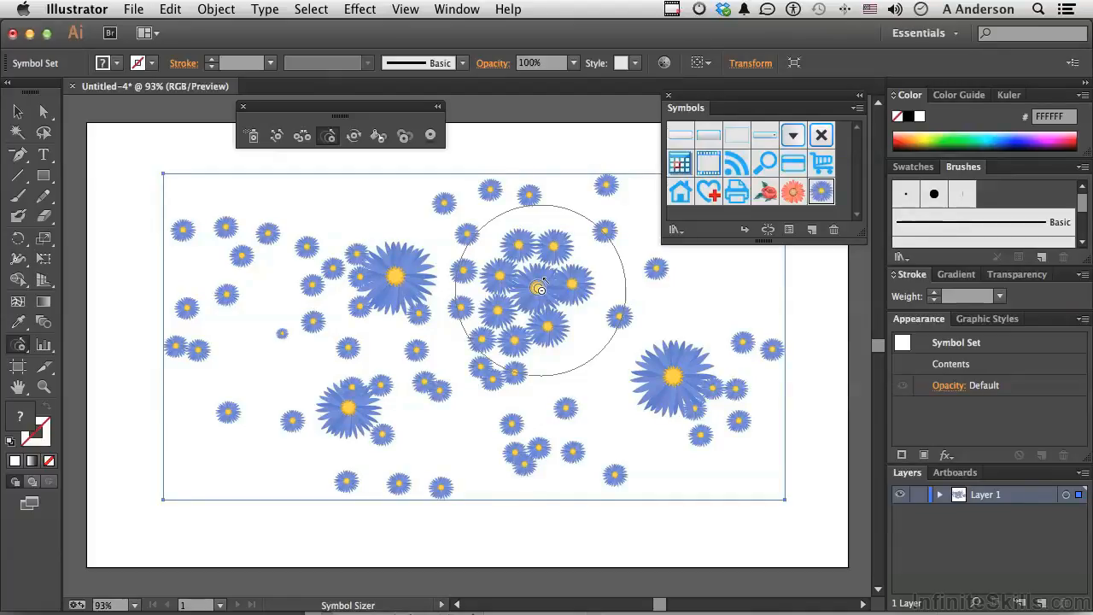
Rotate the two large flowers in the left half and the cluster right of centre using the Symbol Spinner.
left_click(351, 138)
left_click_drag(368, 279, 354, 284)
mouse_move(358, 375)
left_mouse_down()
mouse_move(352, 389)
mouse_move(366, 390)
left_mouse_up()
left_click_drag(569, 282, 553, 275)
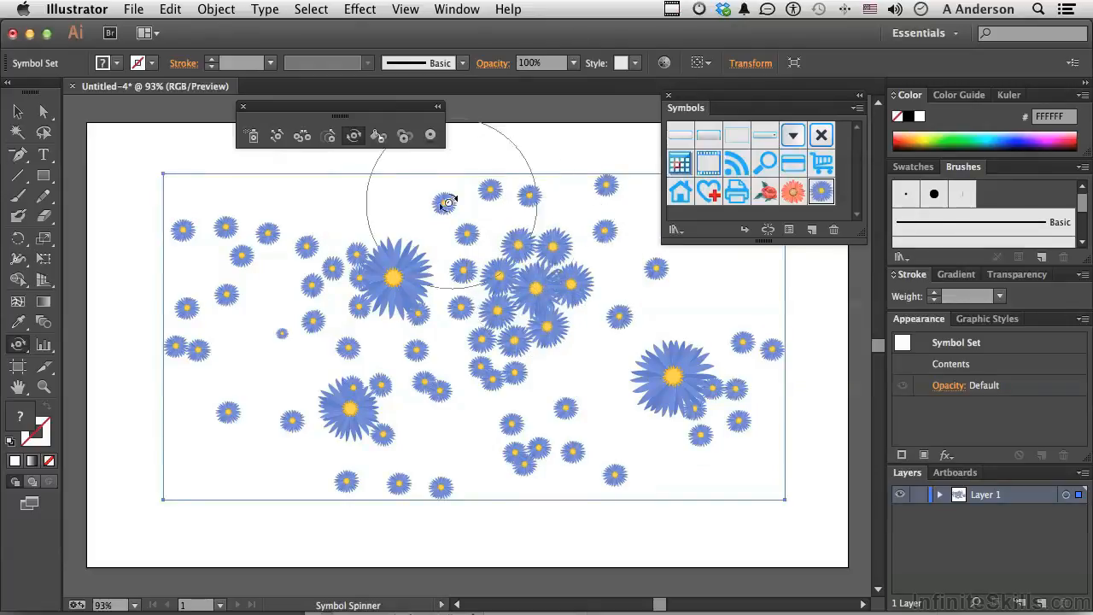
Tint three separate small flowers with the red FF0000 swatch using the Symbol Stainer.
left_click(379, 138)
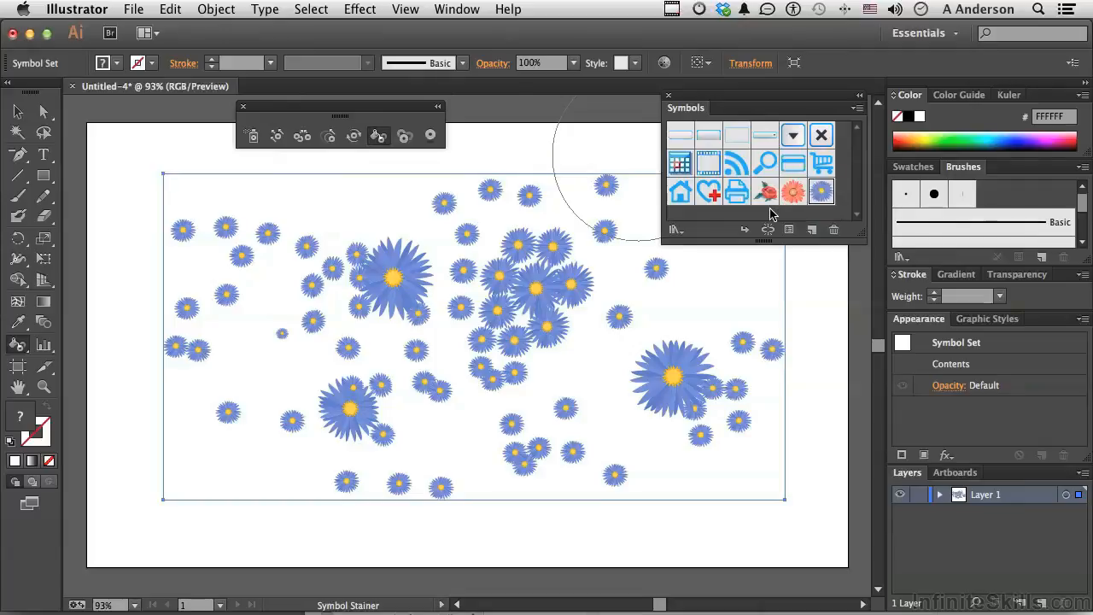
left_click(908, 169)
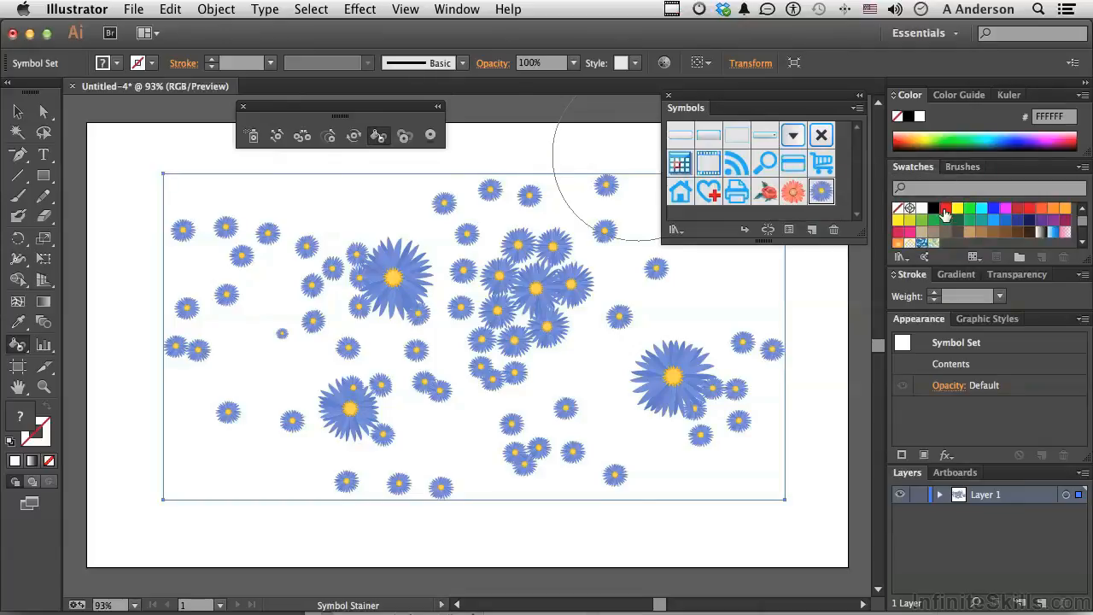
left_click(945, 210)
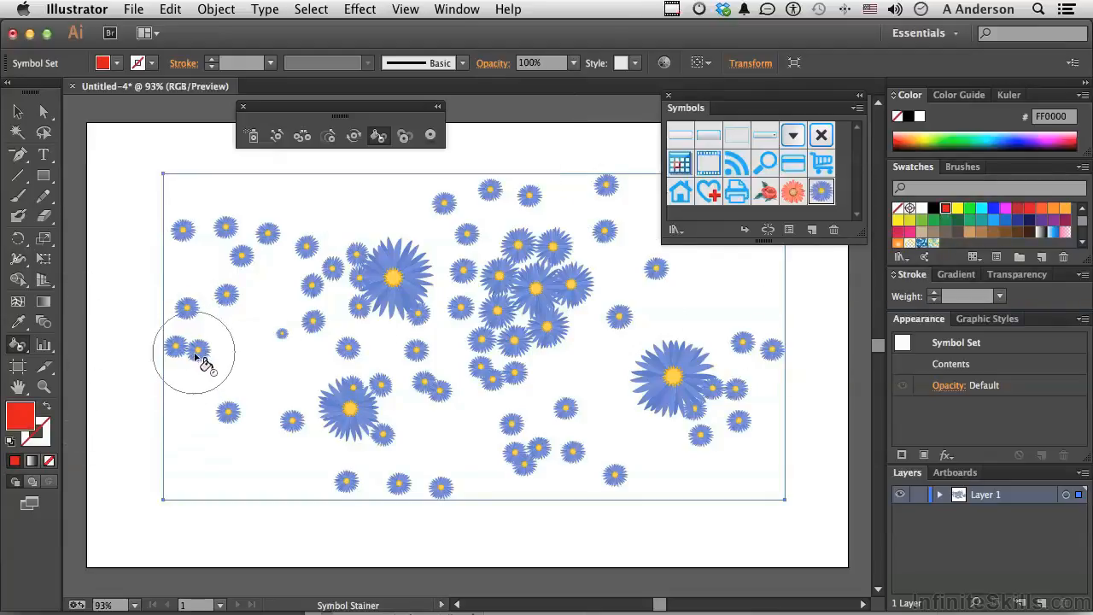
left_click_drag(227, 417, 229, 417)
left_click_drag(310, 317, 316, 326)
left_click_drag(618, 325, 619, 327)
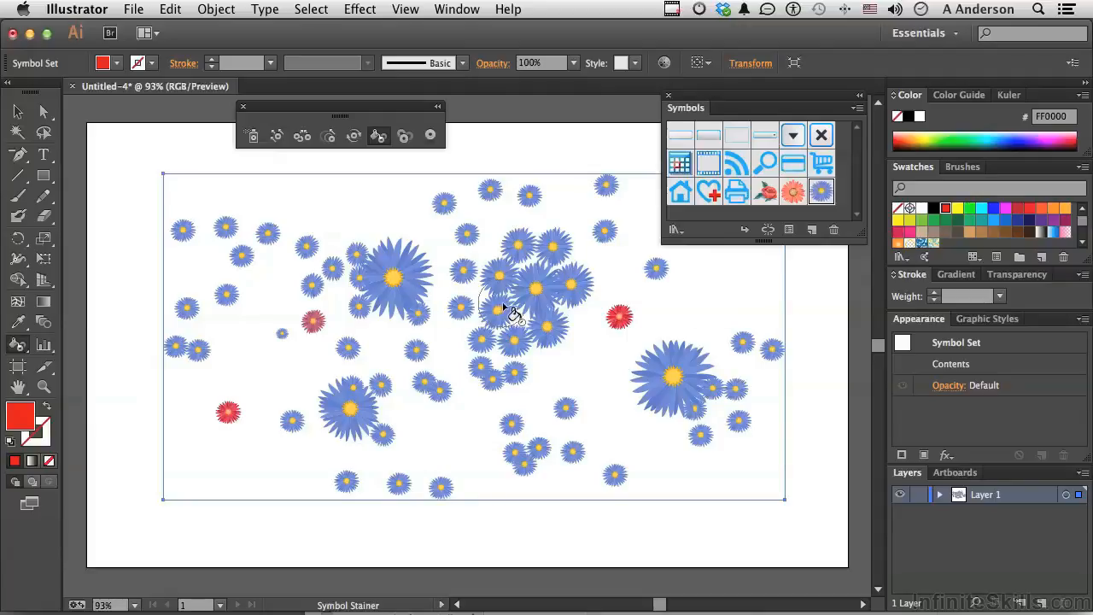
Enlarge the Symbol Stainer brush and tint the dense cluster of enlarged flowers red in a single pass.
key("]")
key("]")
key("]")
key("]")
key("]")
key("]")
left_click_drag(532, 285, 537, 290)
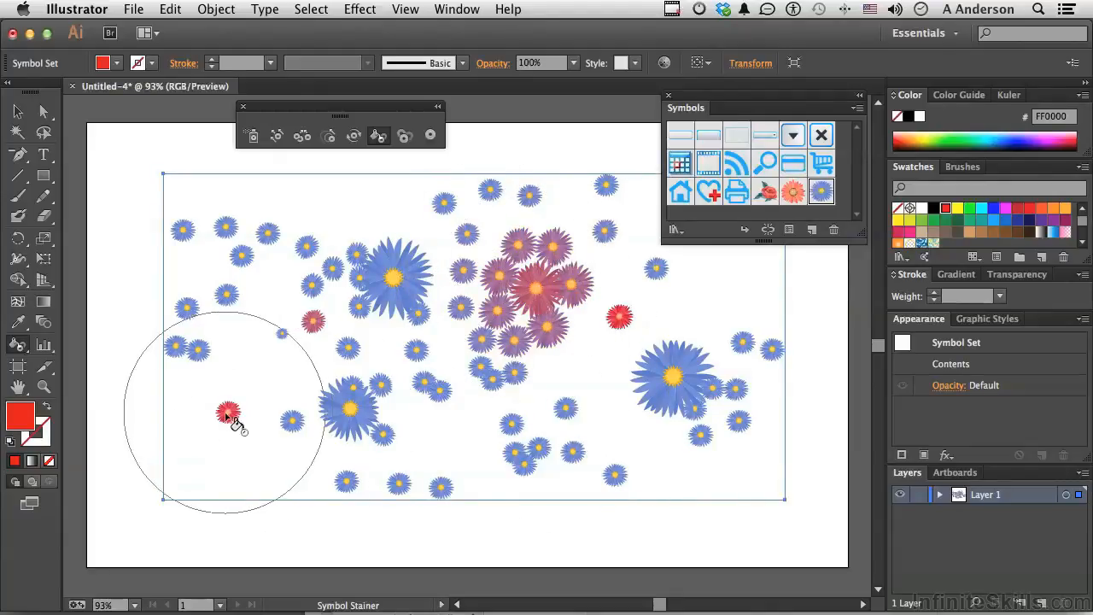
Reduce the Symbol Stainer brush and remove the red tint from the small flower in the set's lower-left area.
key("[")
key("[")
key("[")
key("[")
key("[")
key("[")
key("[")
key("[")
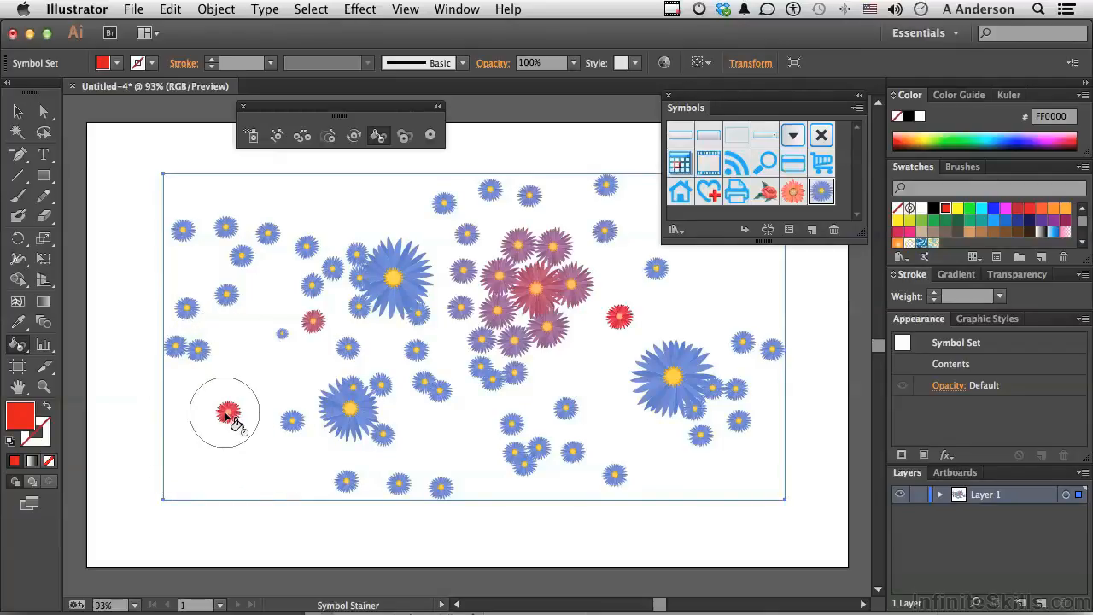
left_click(226, 416, "alt")
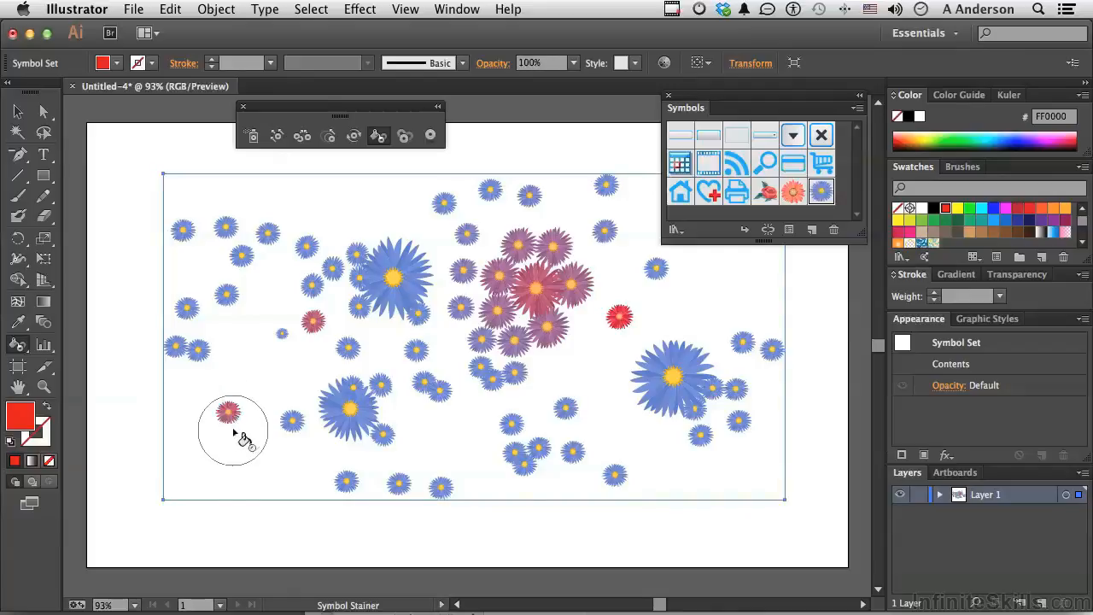
left_click(226, 416, "alt")
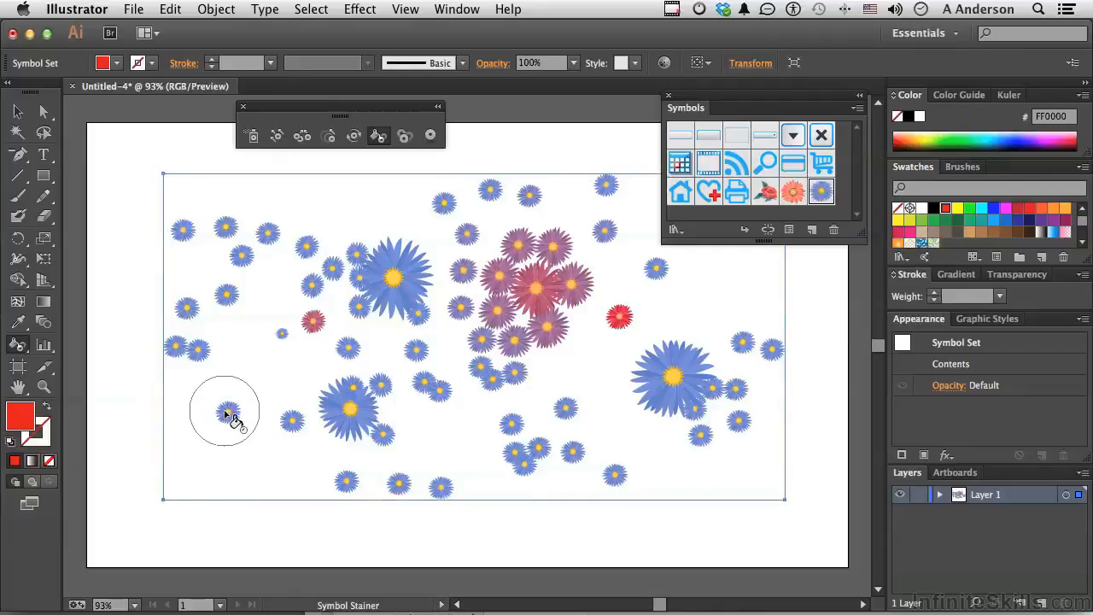
Fade the large lower-left flower until nearly transparent using the Symbol Screener.
left_click(403, 137)
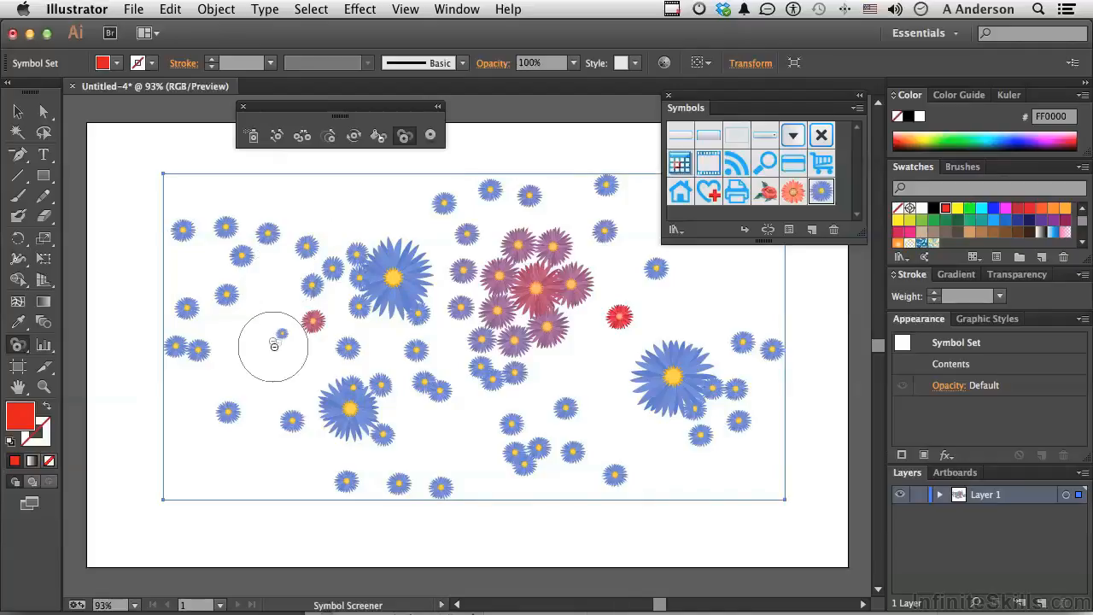
left_click(352, 413)
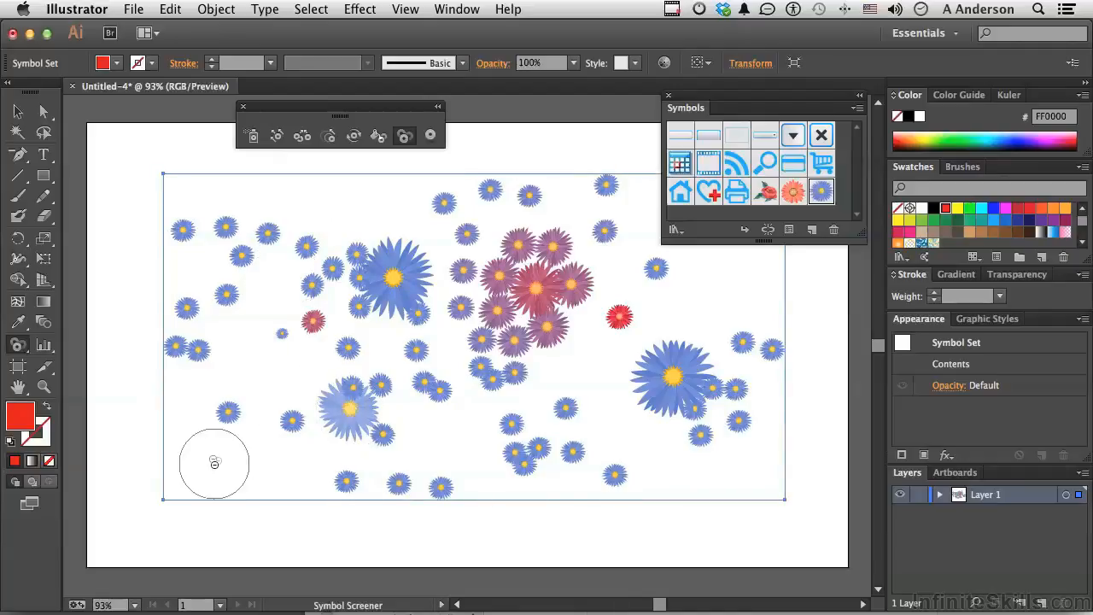
left_click(354, 409)
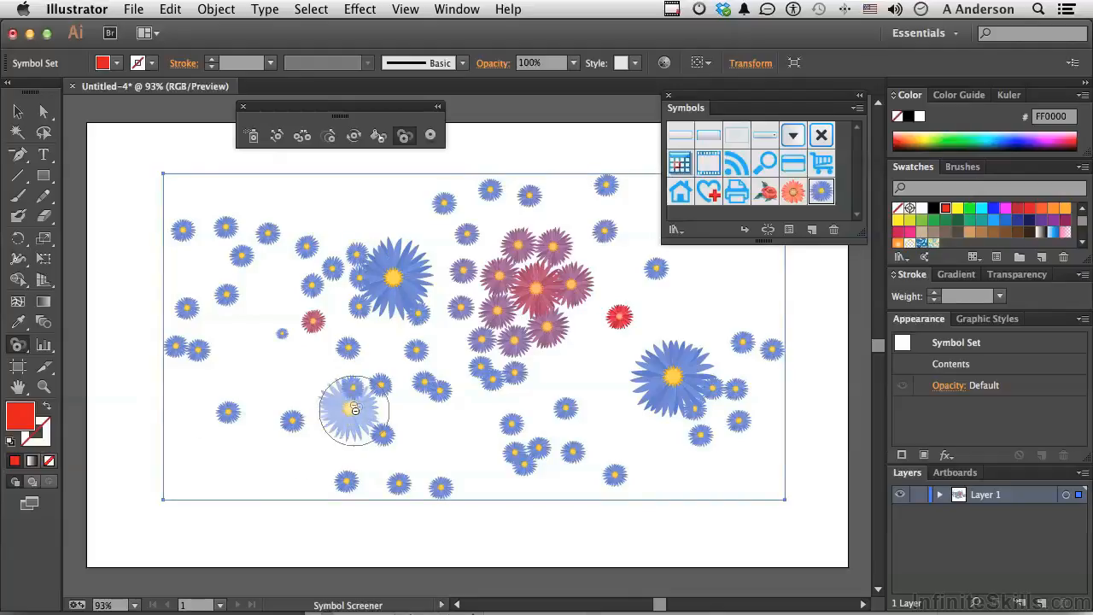
left_click(355, 409)
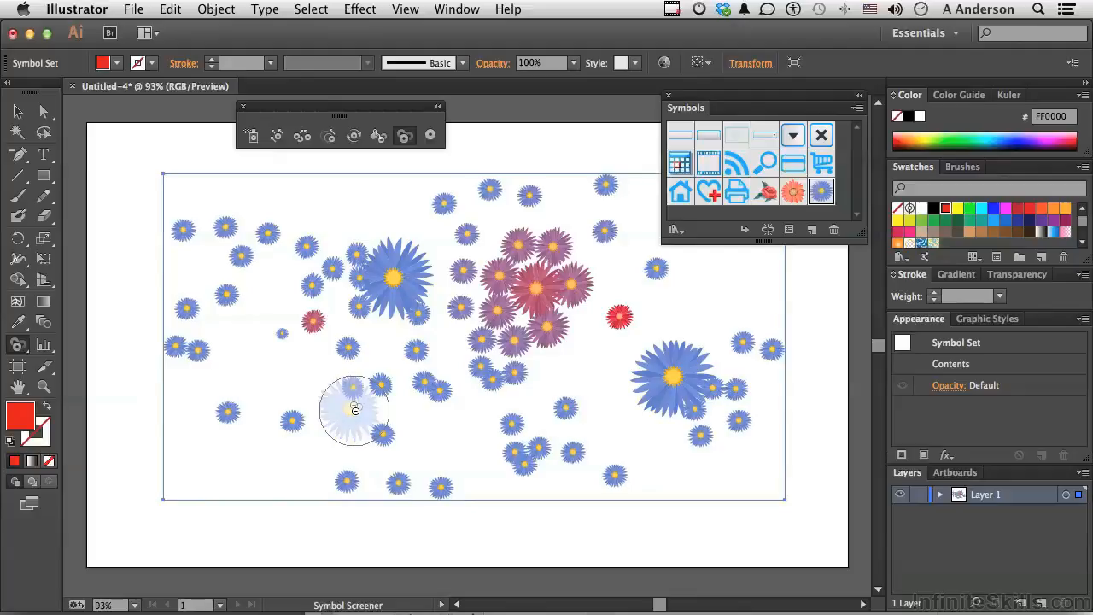
left_click(355, 410)
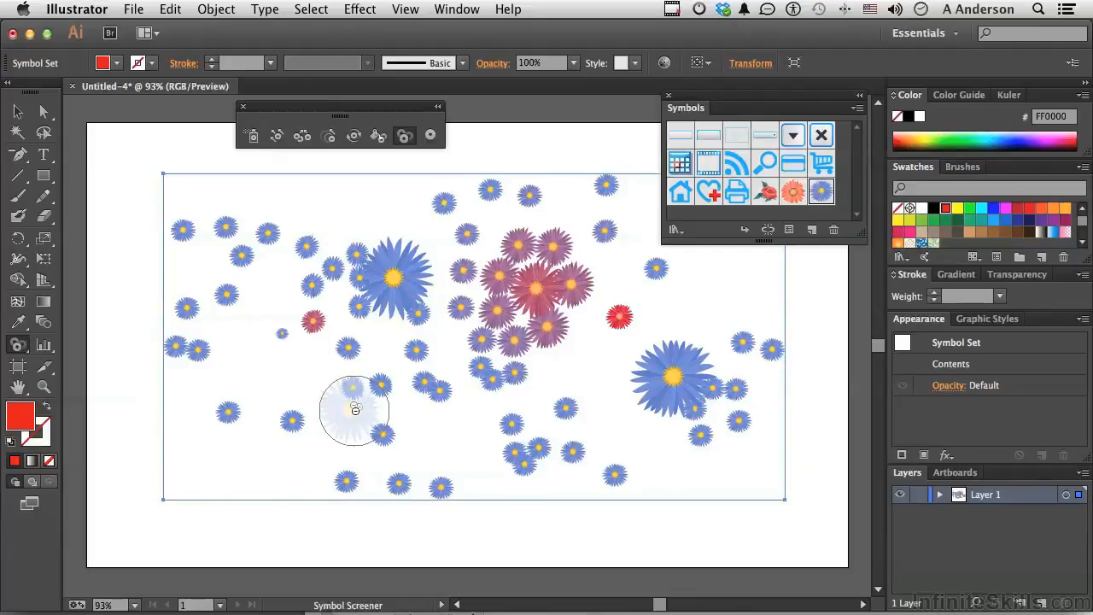
Restore the opacity of the faded lower-left flower with the Symbol Screener.
left_click(355, 410, "alt")
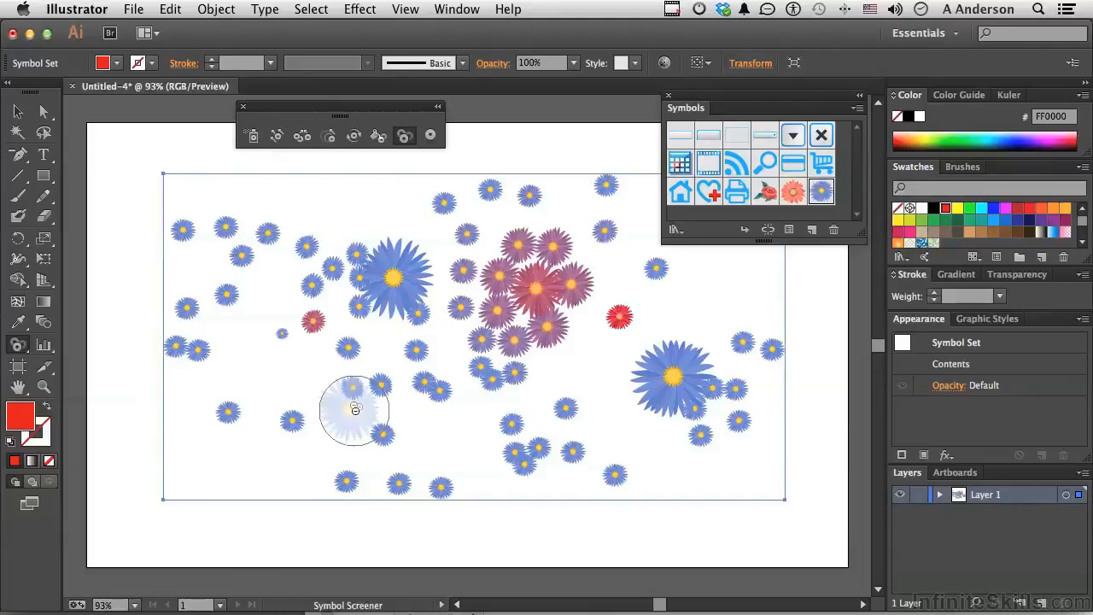
left_click(355, 410, "alt")
left_click(355, 410, "alt")
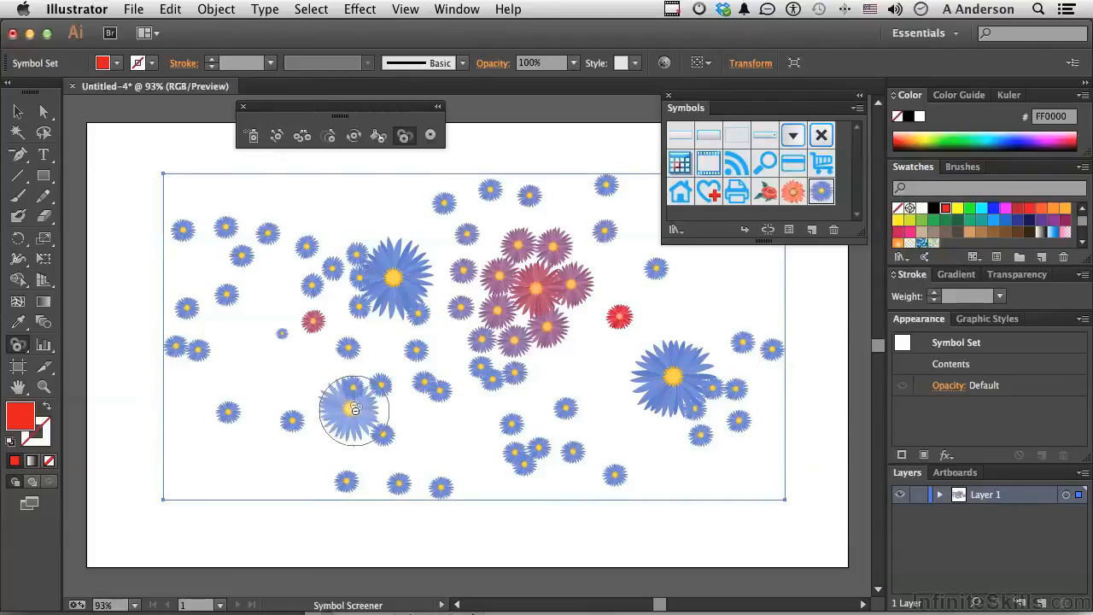
left_click(355, 409, "alt")
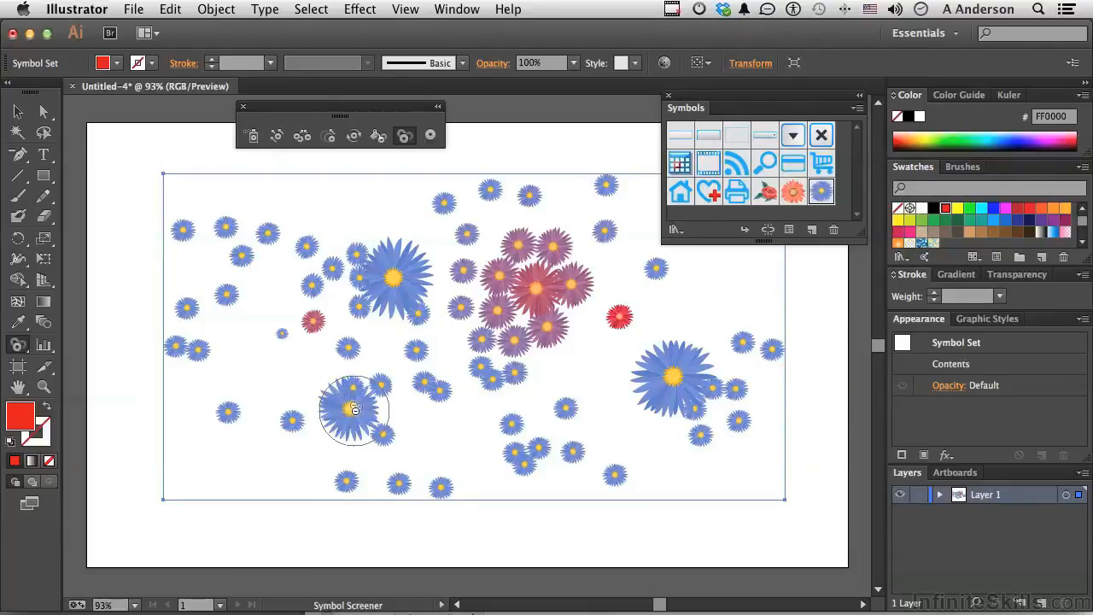
Apply the blue-green graphic style to the large flower on the set's right side using the Symbol Styler, and remove the style again.
left_click(431, 137)
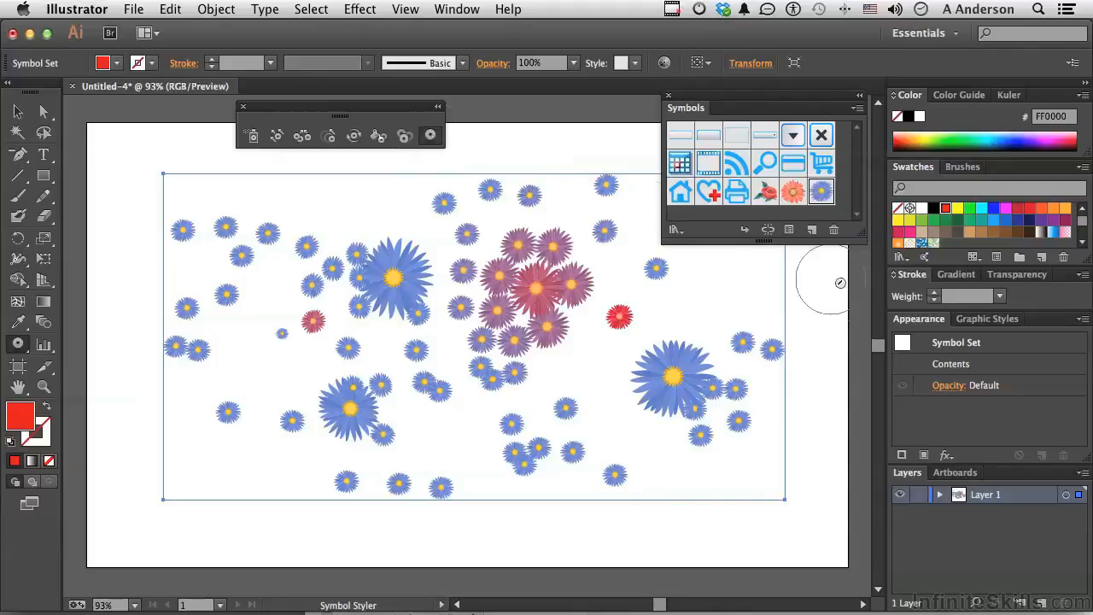
left_click(983, 321)
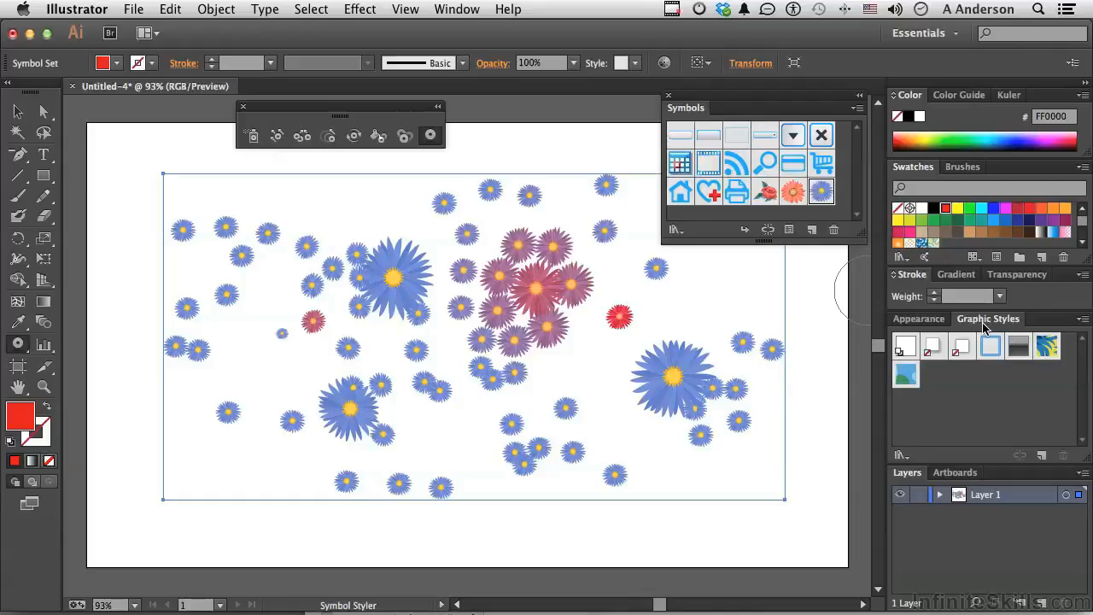
left_click(907, 376)
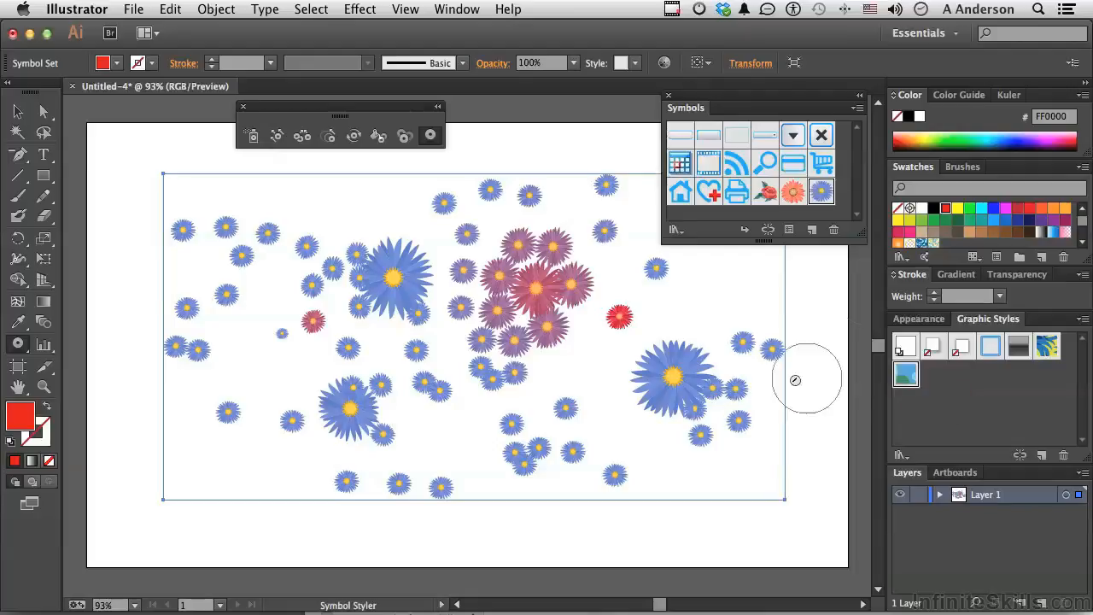
left_click(673, 379)
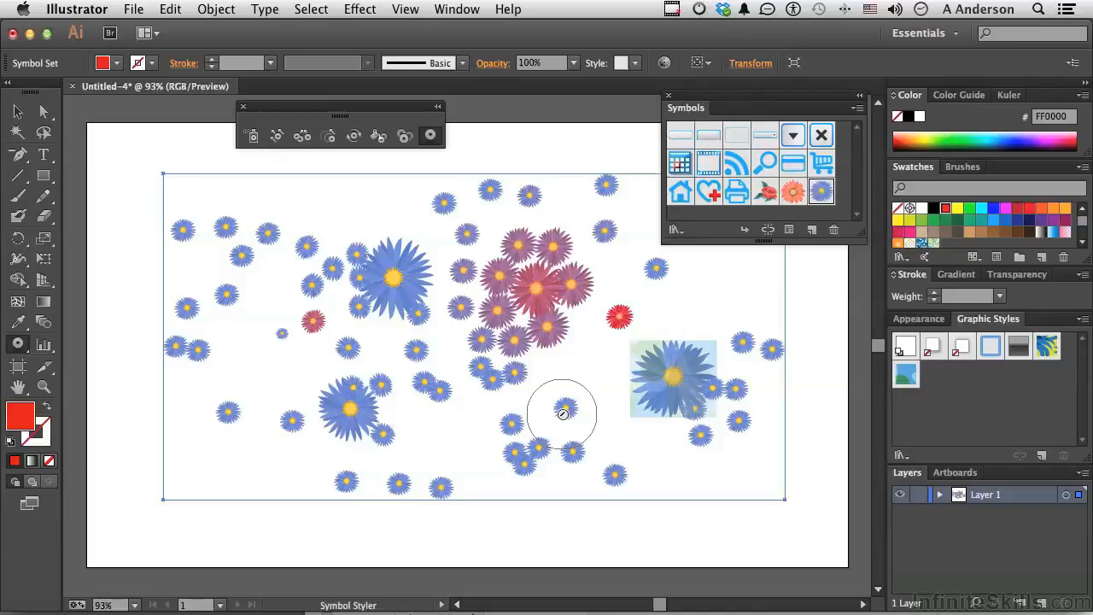
left_click(671, 382)
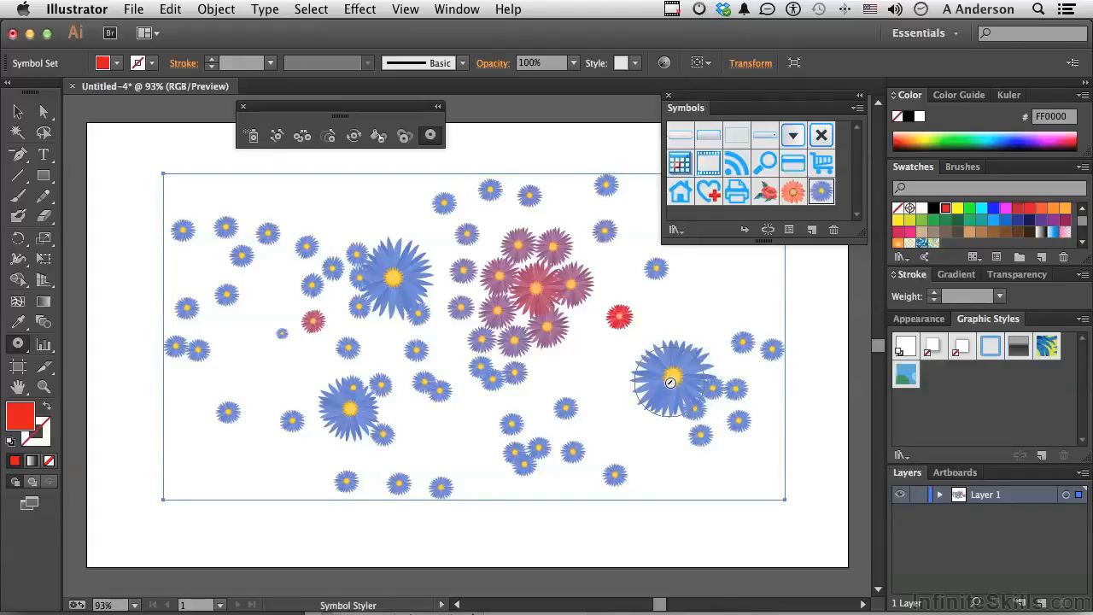